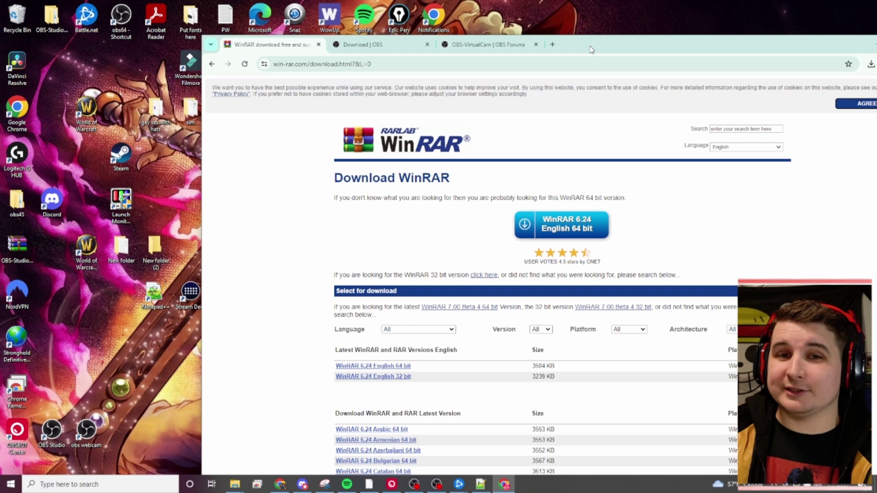
Step: Maximize Chrome and scroll the WinRAR page to the WinRAR 6.24 English 64-bit download
drag(590, 49, 556, 50)
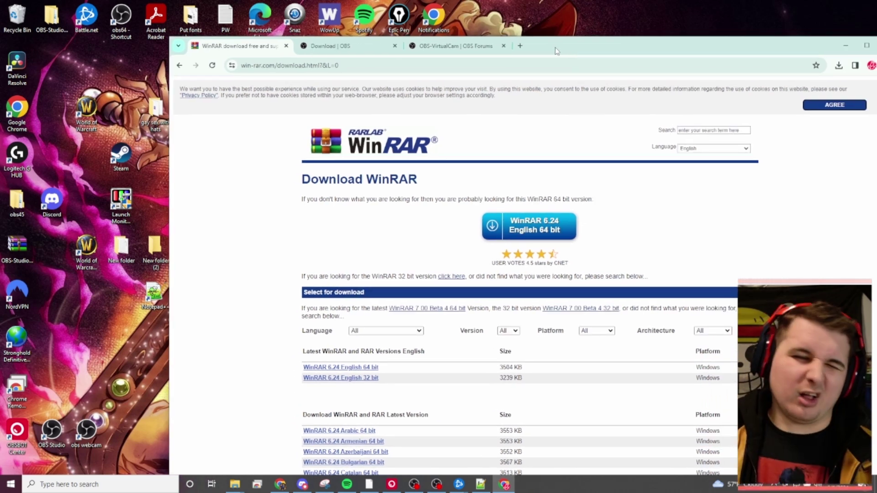
double_click(556, 49)
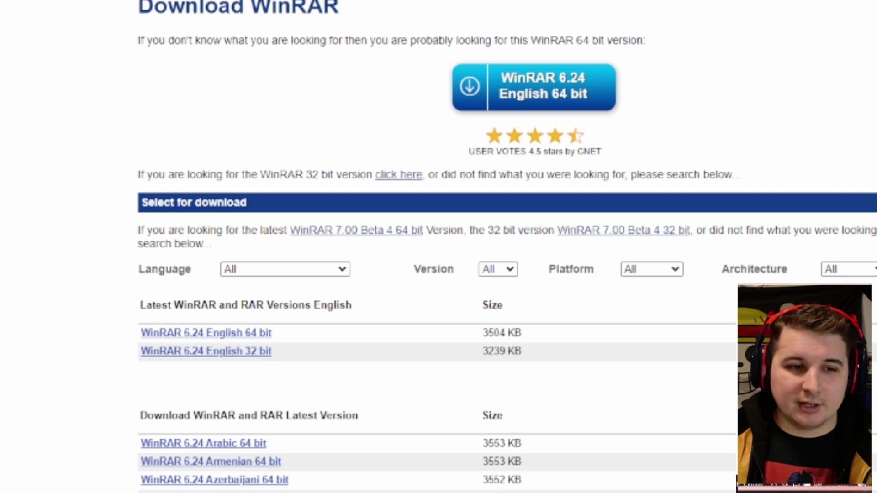
scroll(278, 80, down, 3)
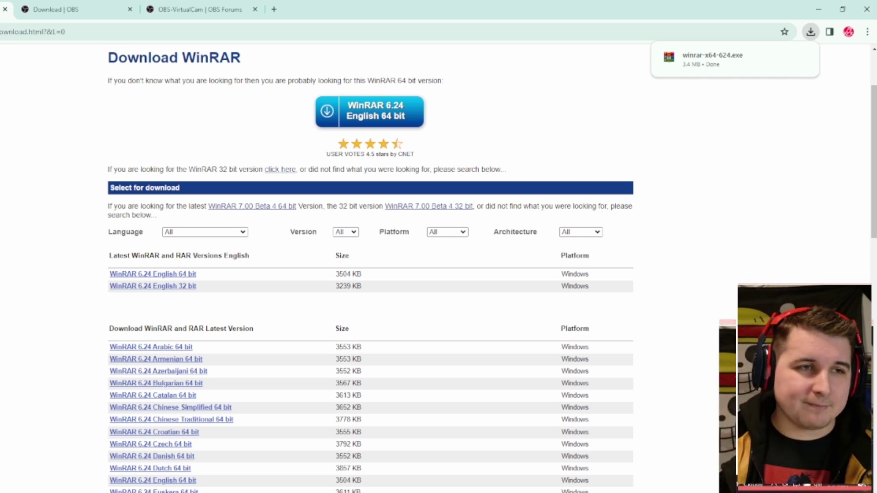
Step: Close the WinRAR tab, download the OBS Studio 30.0.2 Windows installer, and show recent downloads
click(5, 9)
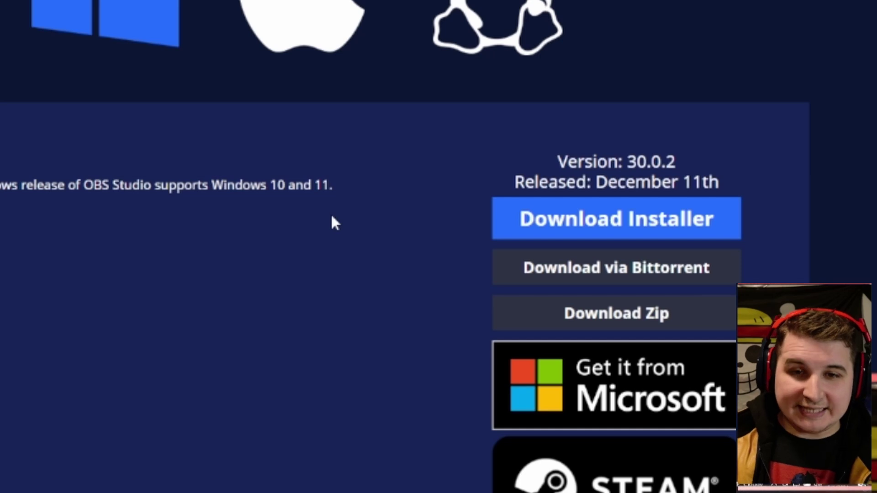
click(618, 224)
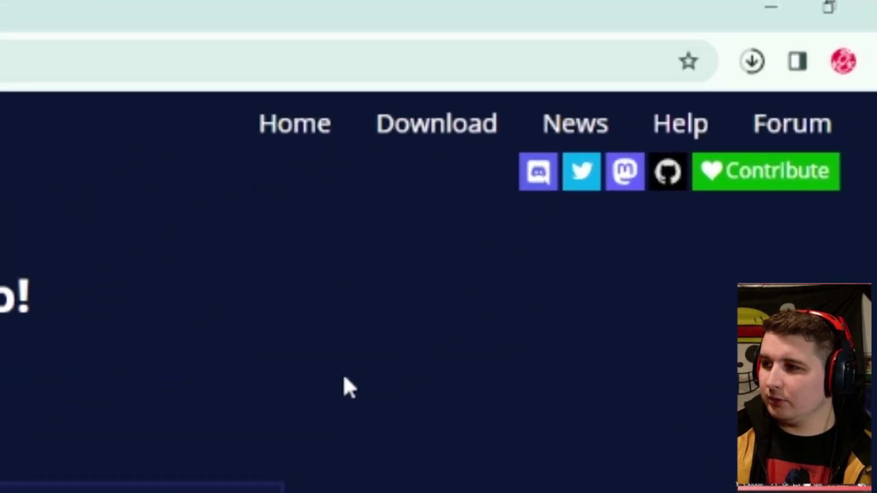
click(752, 68)
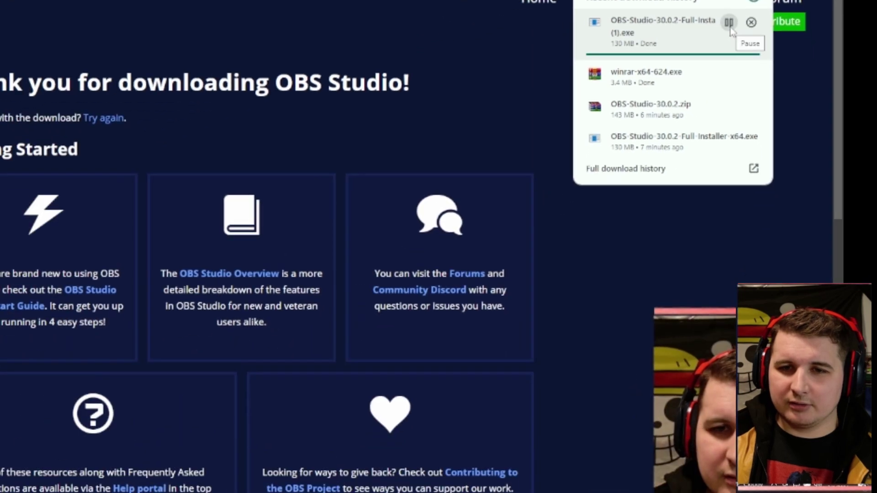
Step: Run the OBS Studio 30.0.2 installer from its folder, then quit setup without installing
click(729, 23)
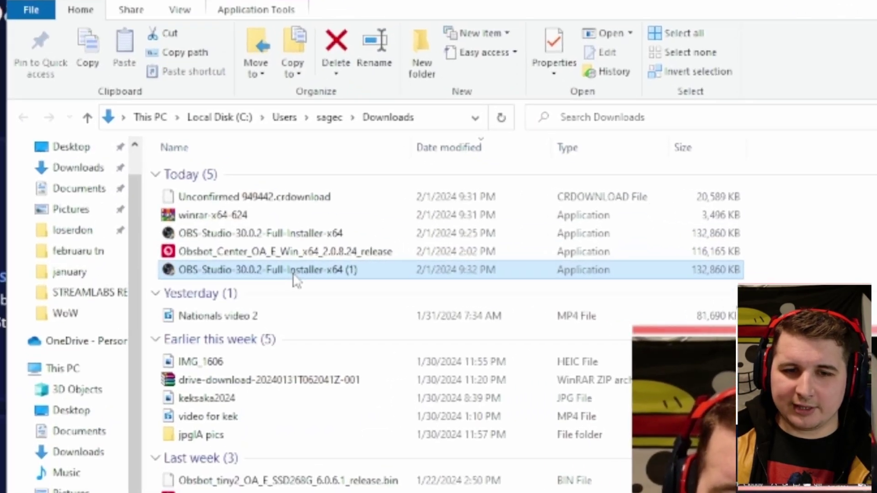
double_click(411, 270)
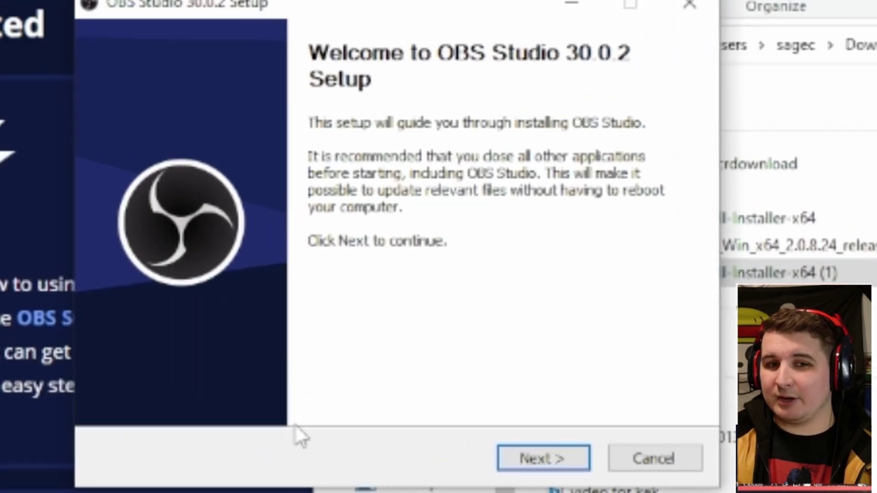
click(689, 4)
click(461, 337)
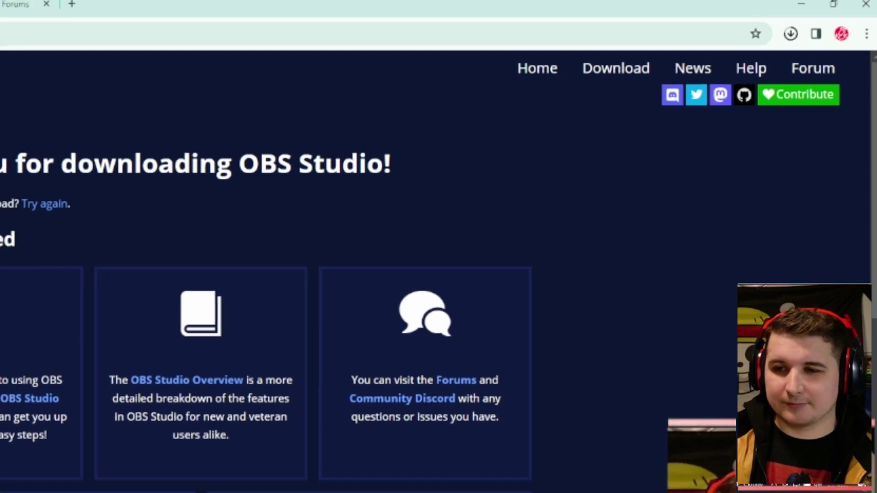
Step: Minimize Chrome to reveal the desktop and the Downloads folder
click(798, 4)
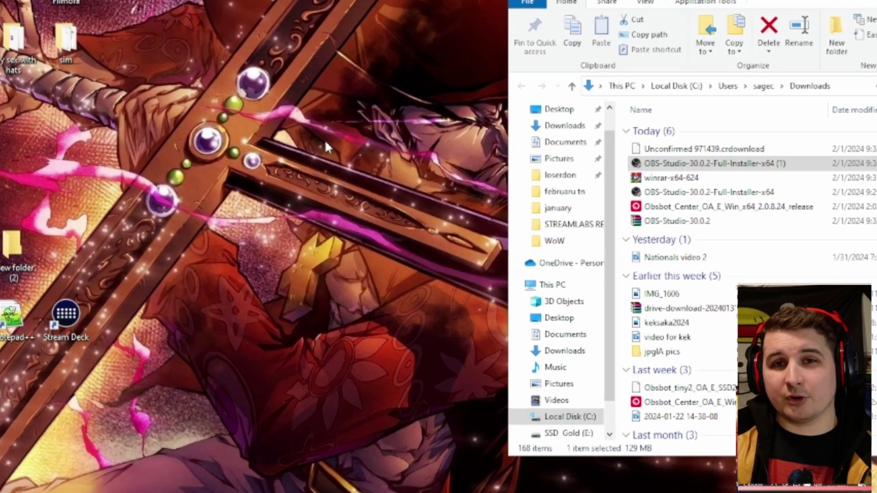
Step: Make a new desktop folder 'OBS FOLDER' and drag the OBS-Studio-30.0.2 zip from Downloads into it
right_click(364, 179)
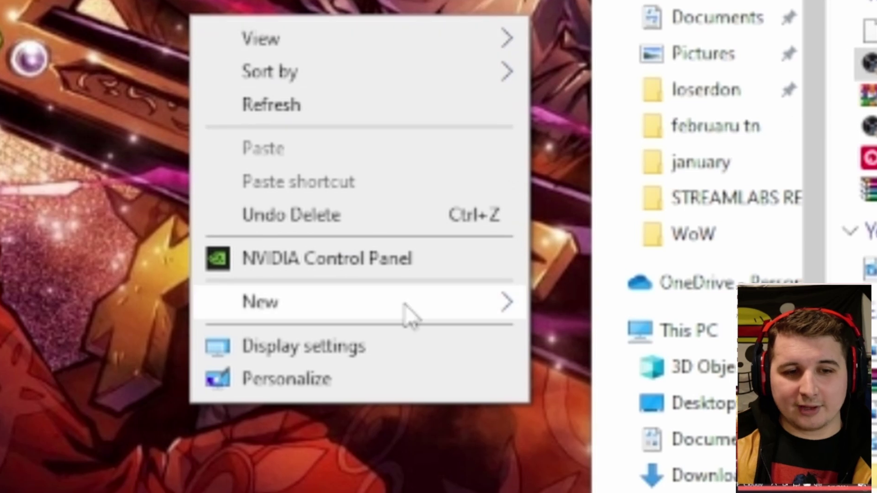
mouse_move(483, 304)
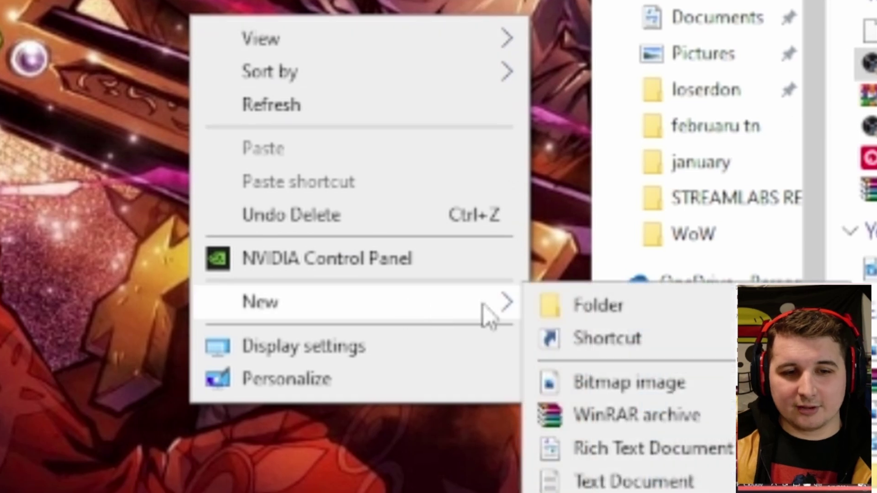
click(585, 306)
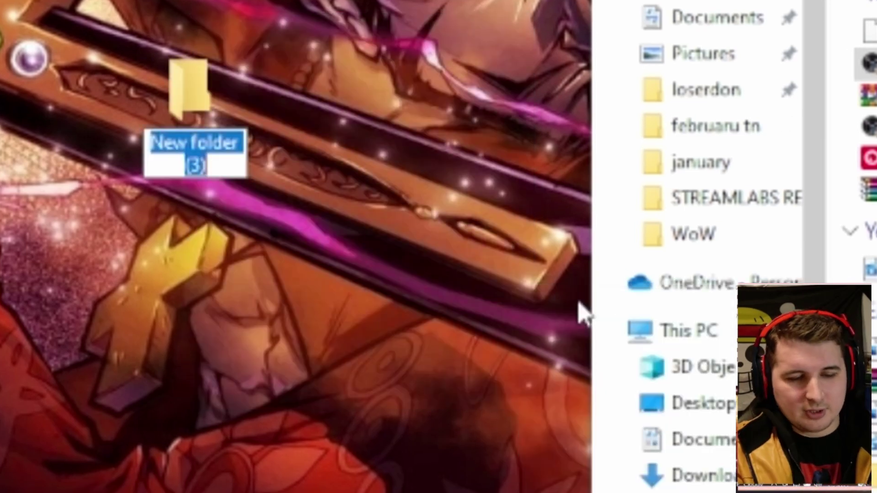
text(OBS FOLDER)
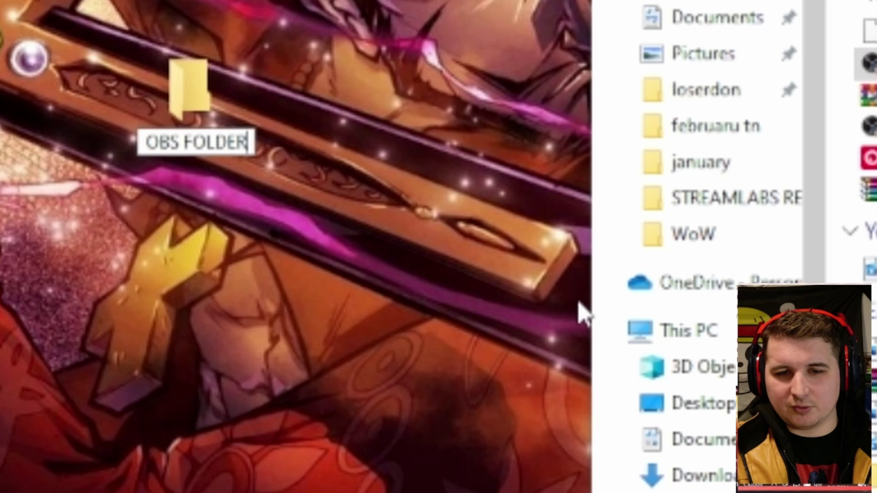
key(Return)
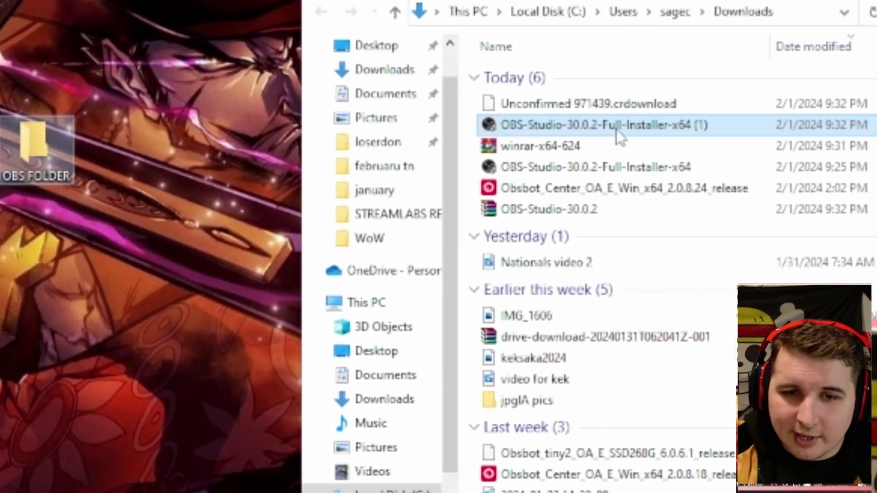
click(623, 212)
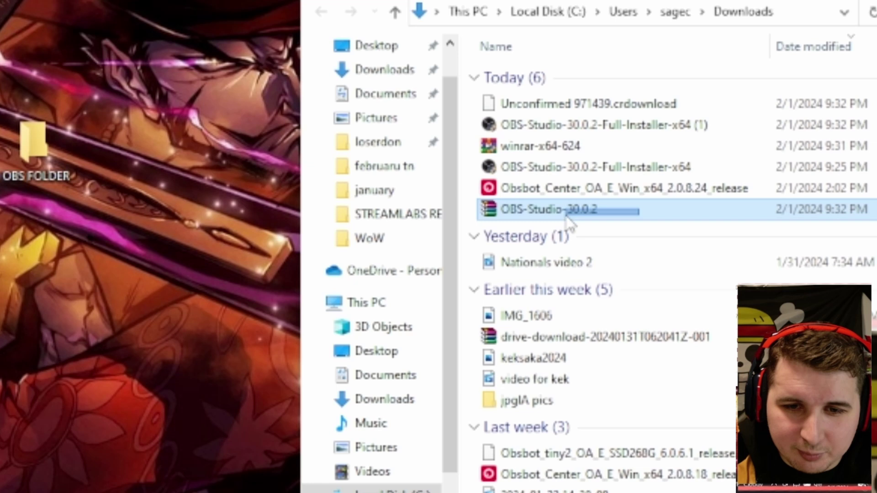
drag(563, 215, 40, 152)
Step: Open OBS FOLDER and use Extract Here on the OBS-Studio-30.0.2 archive
double_click(40, 152)
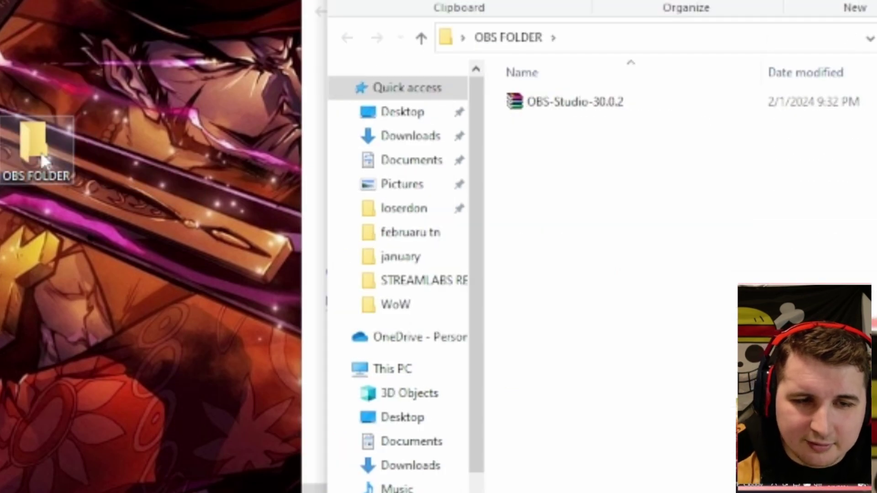
right_click(578, 110)
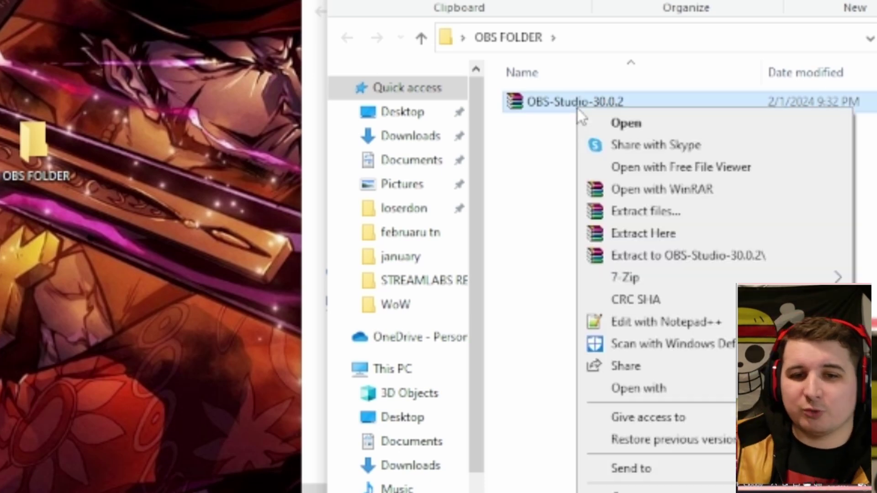
click(661, 234)
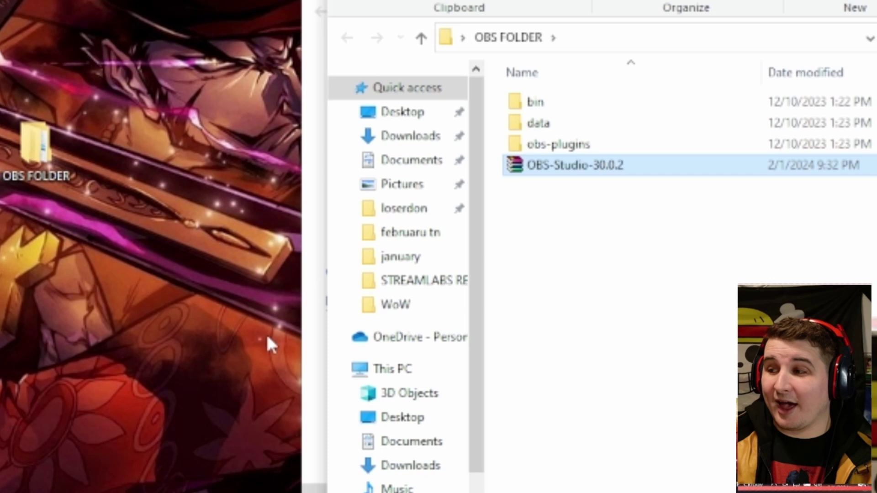
Step: Create a shortcut to obs64 in bin\64bit and move it onto the desktop
double_click(550, 106)
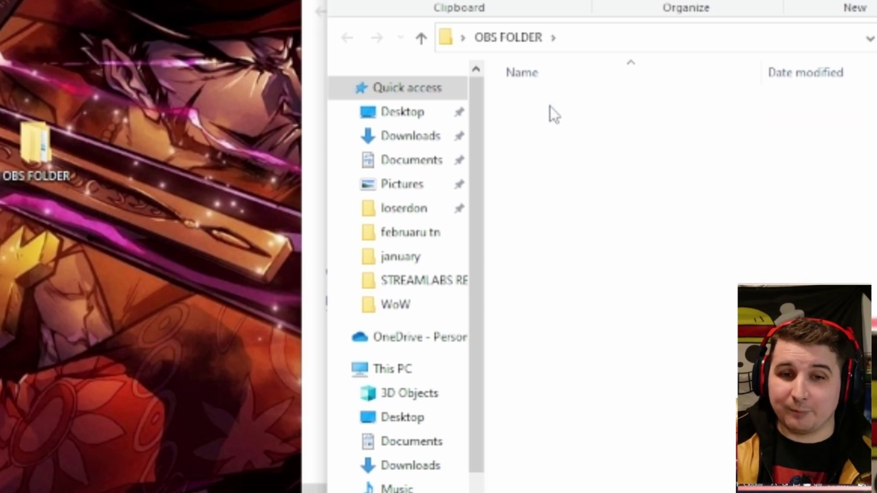
double_click(550, 106)
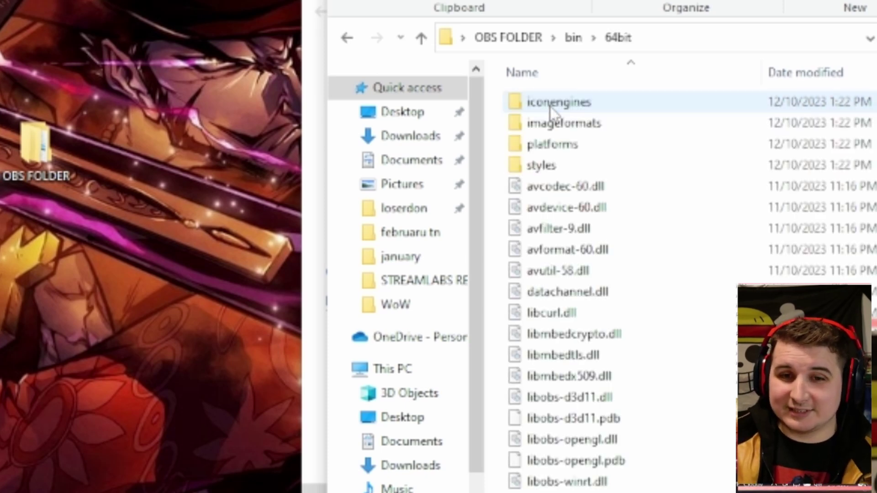
scroll(579, 144, down, 5)
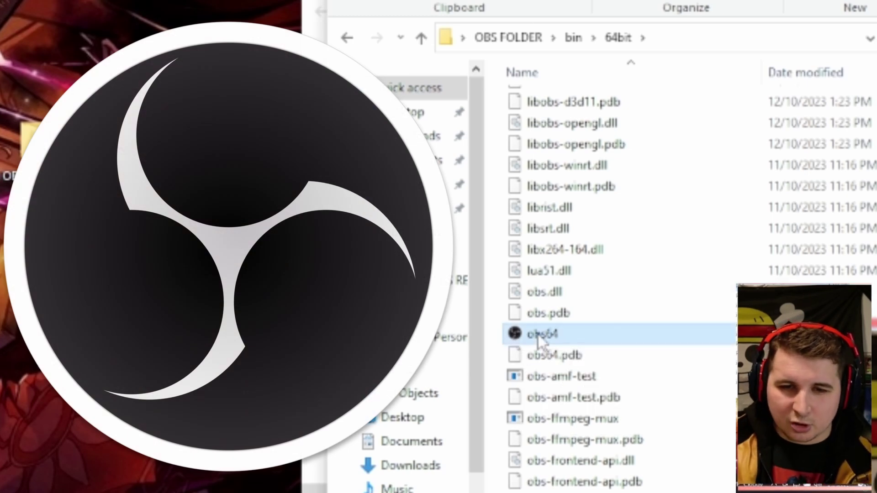
right_click(538, 335)
click(624, 248)
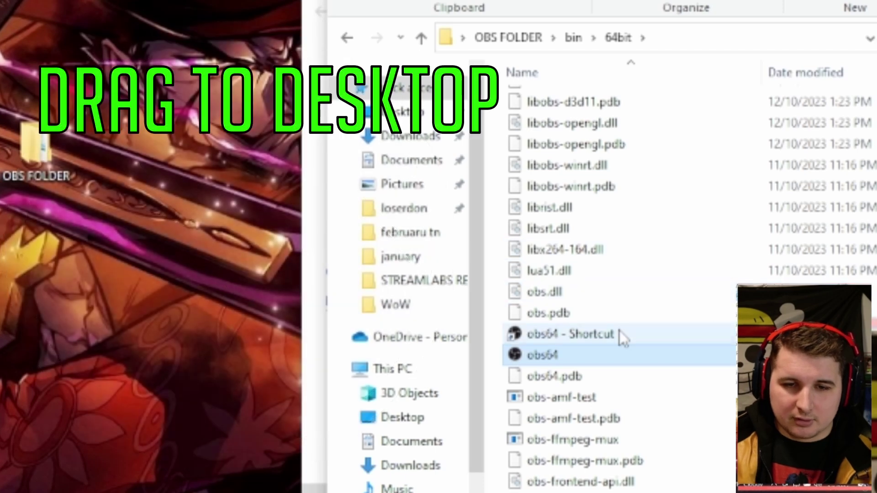
click(620, 333)
drag(619, 333, 58, 290)
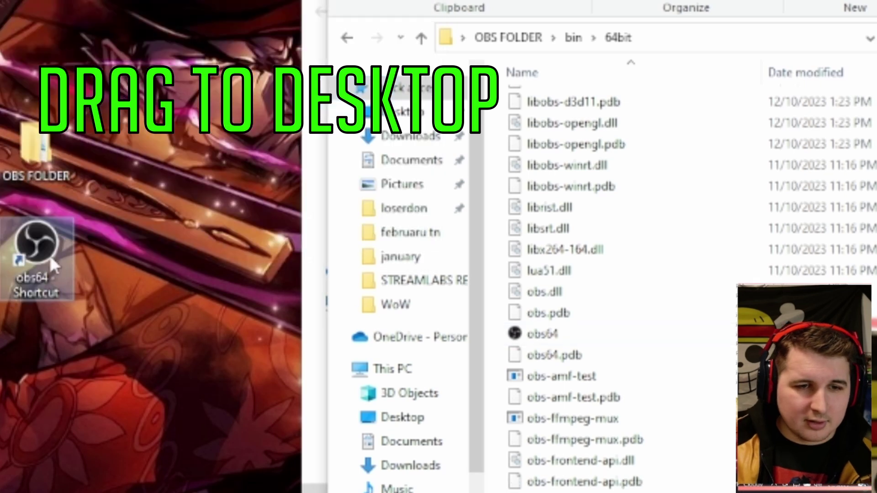
Step: Rename the desktop shortcut to 'OBS VIRTUAL CAMERA'
right_click(55, 205)
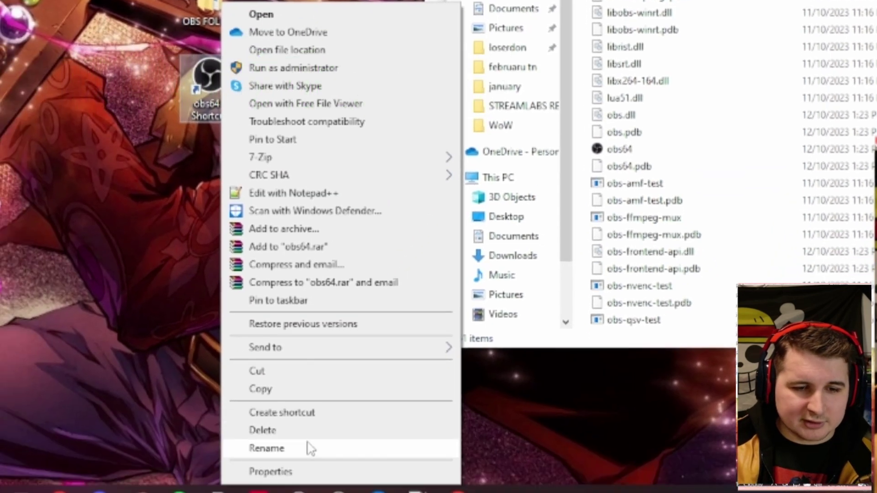
click(299, 476)
text(OB)
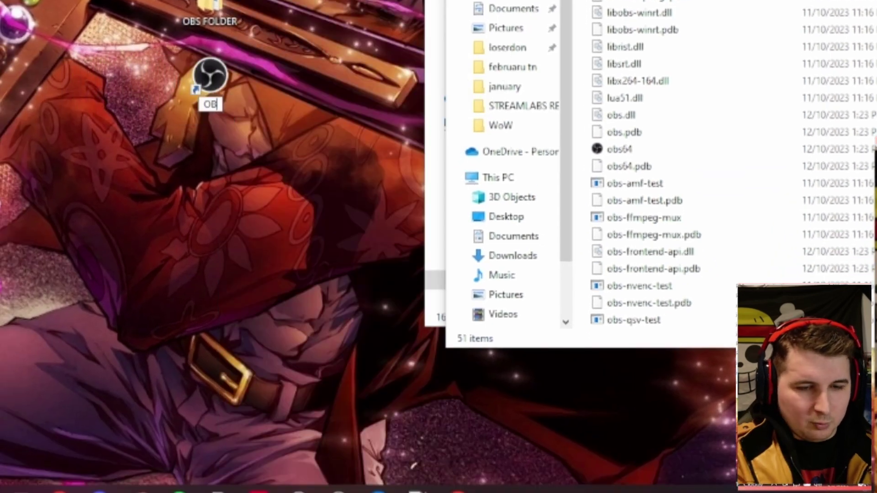
text(S VIRTUAL CAMERA)
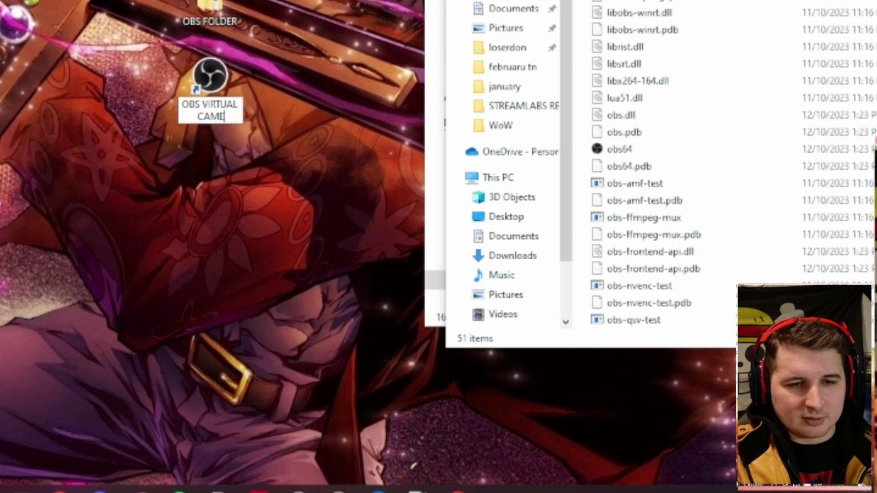
key(Return)
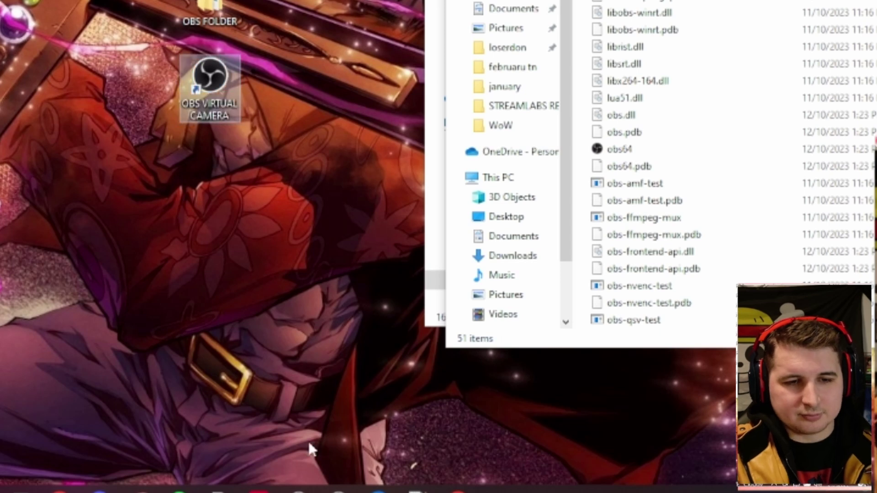
Step: In the OBS VIRTUAL CAMERA shortcut's Properties, append --portable after obs64.exe in the Target
right_click(209, 94)
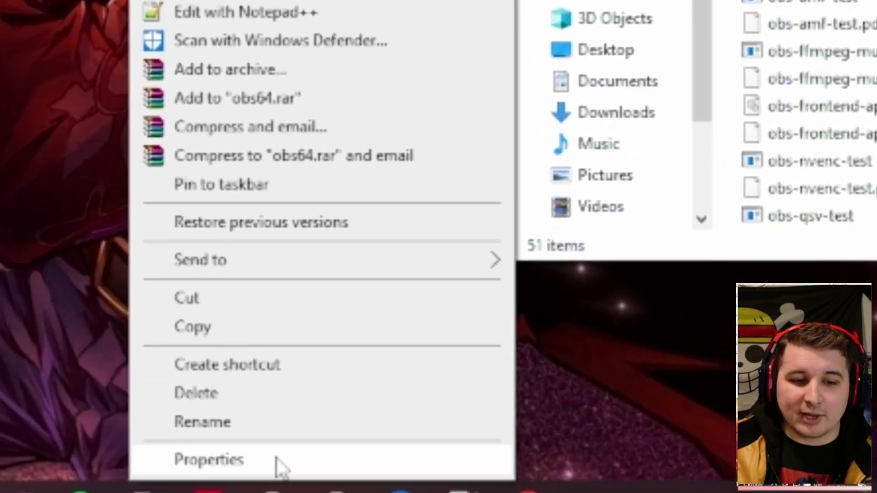
click(292, 471)
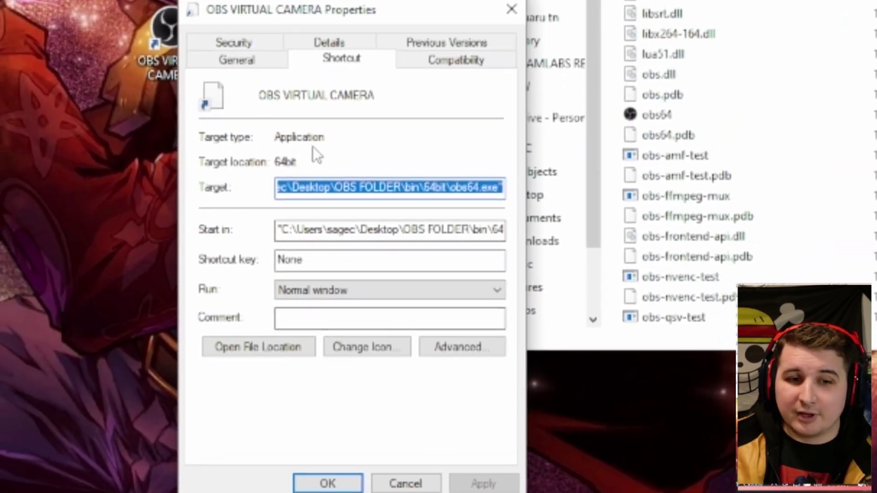
click(473, 77)
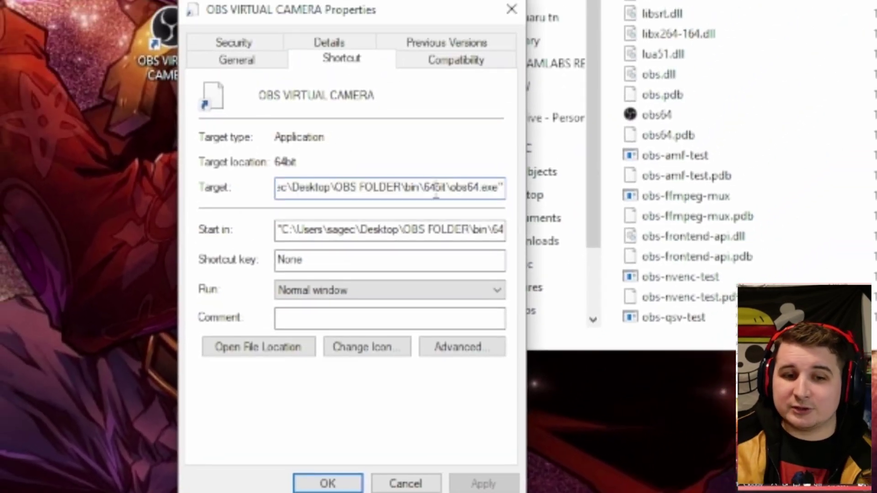
drag(314, 191, 506, 205)
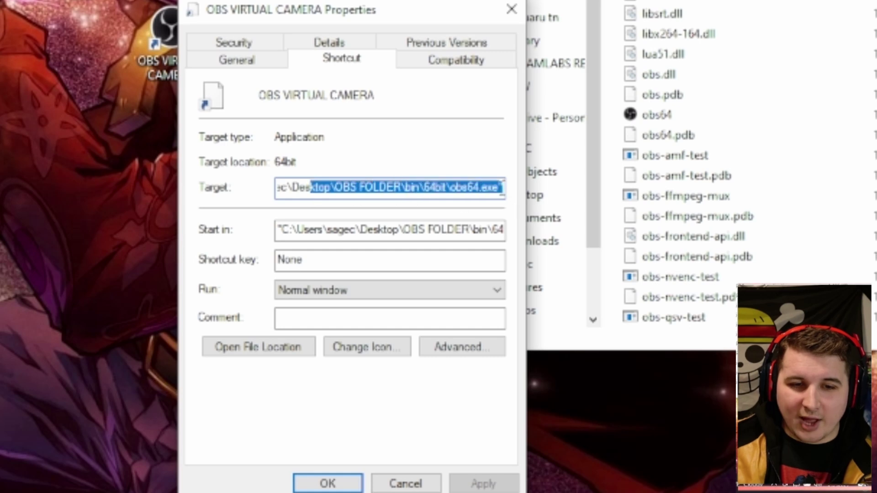
click(506, 191)
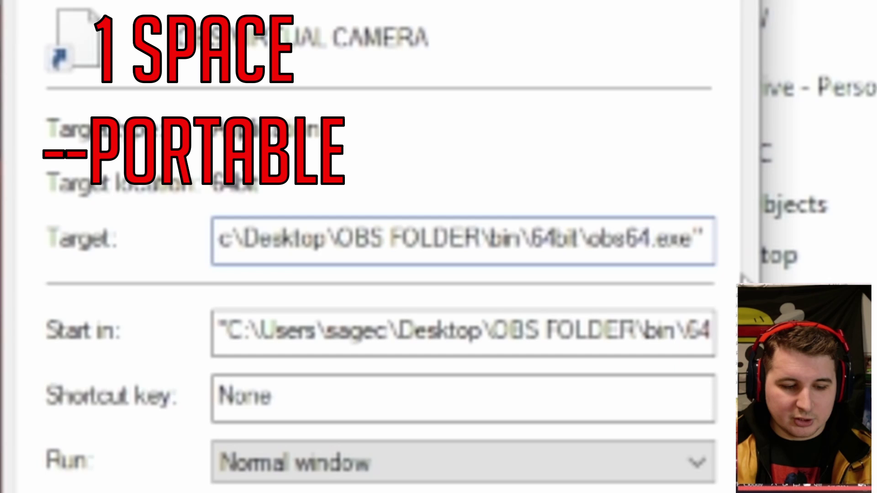
text(--)
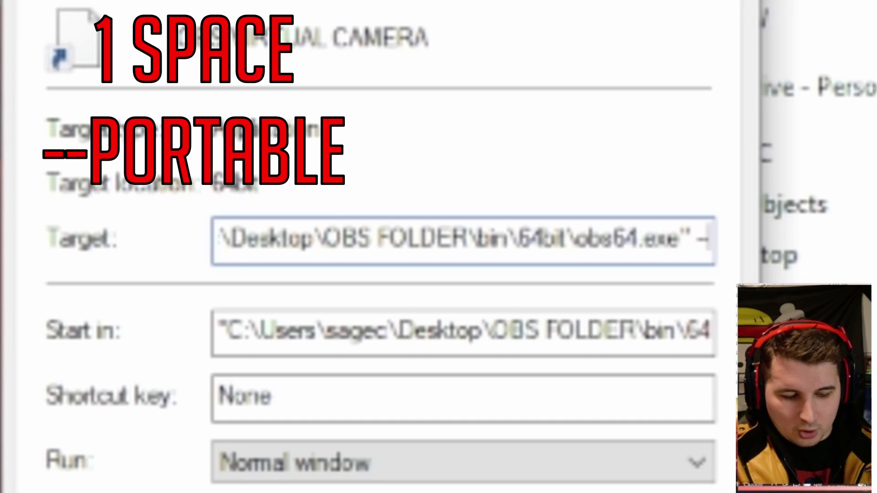
text(portable)
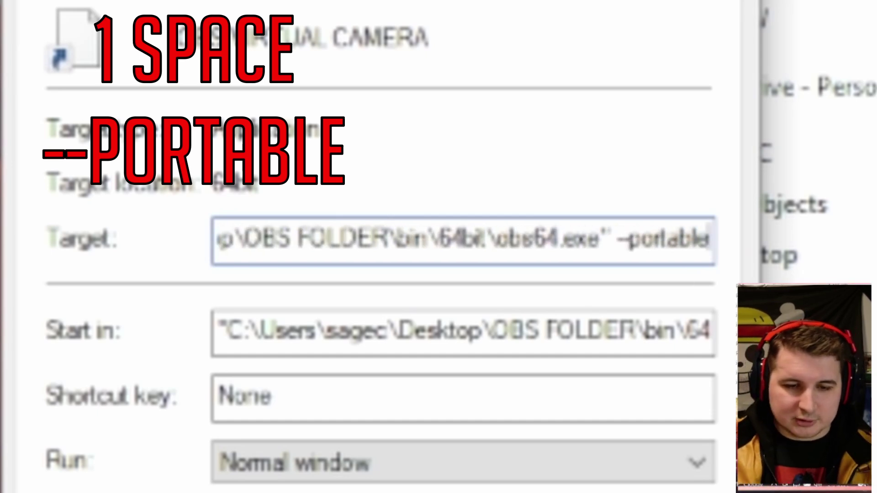
key(ctrl+a)
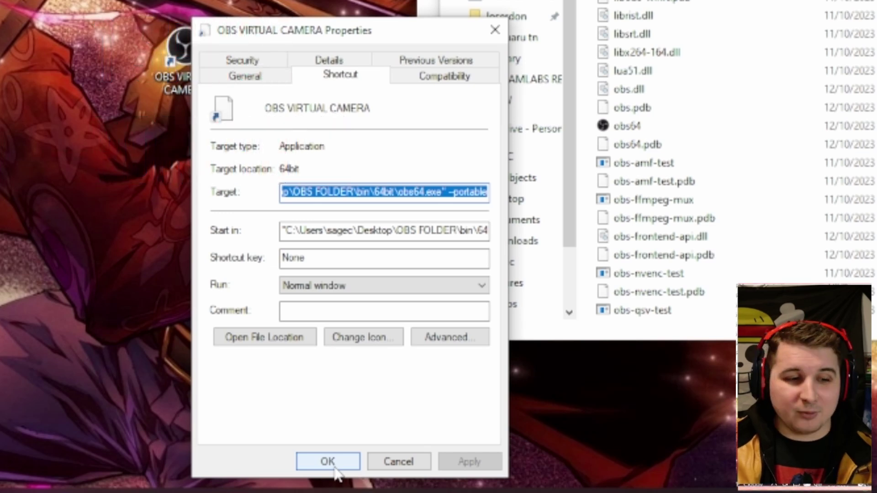
Step: Confirm the --portable target, download OBS-VirtualCam 2.0.4, and put the OBS Studio shortcut beside OBS VIRTUAL CAMERA
click(335, 467)
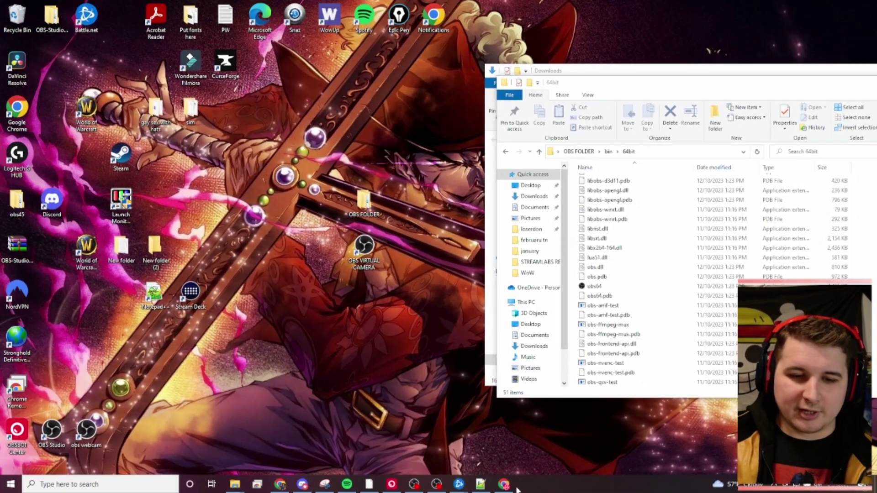
click(516, 487)
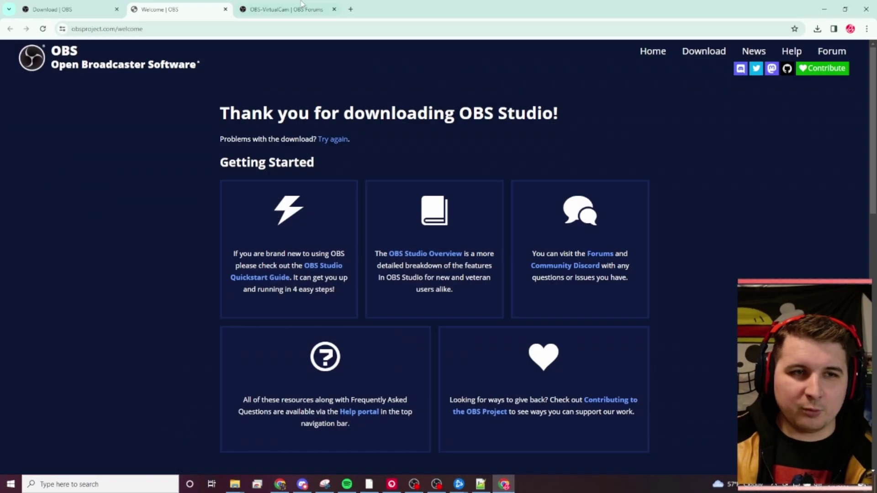
click(301, 6)
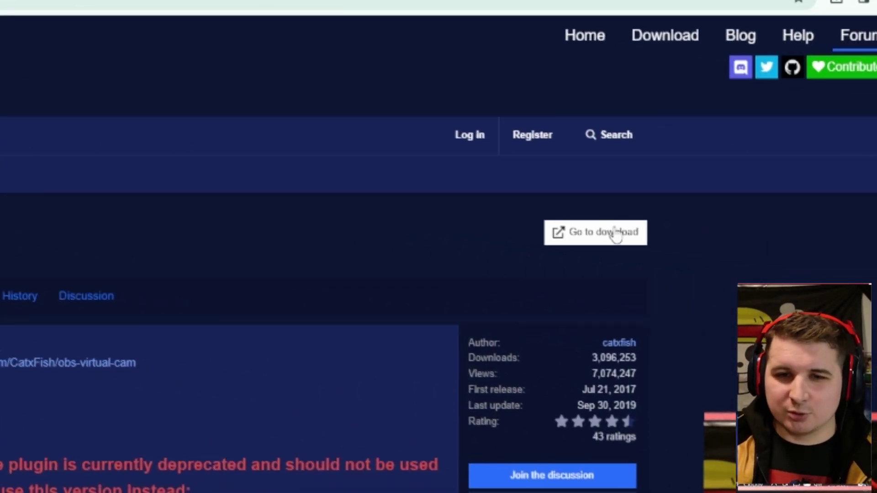
click(611, 240)
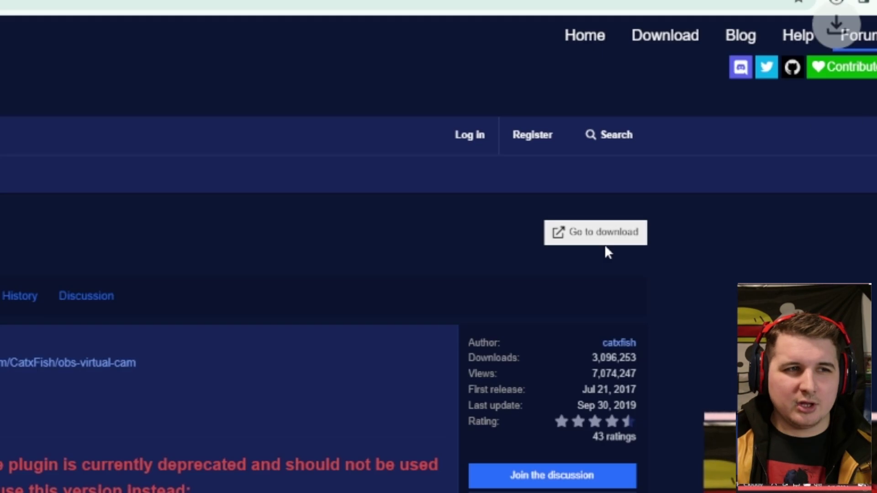
click(838, 4)
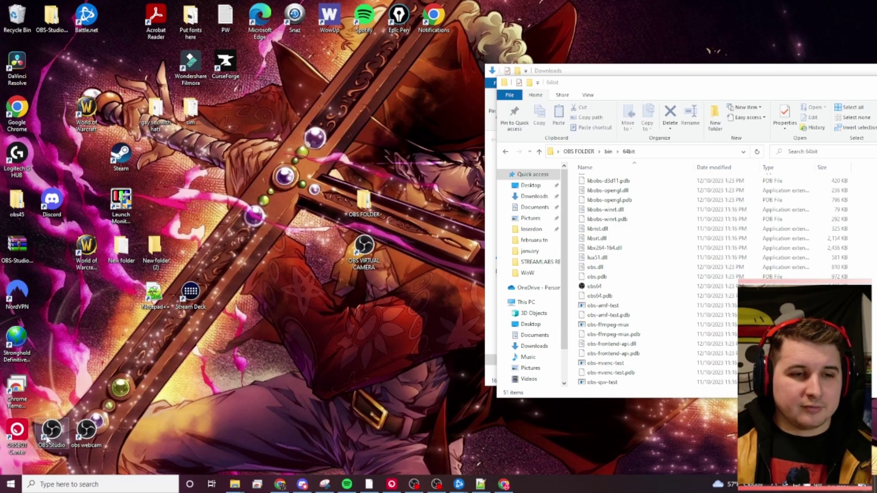
drag(48, 437, 281, 229)
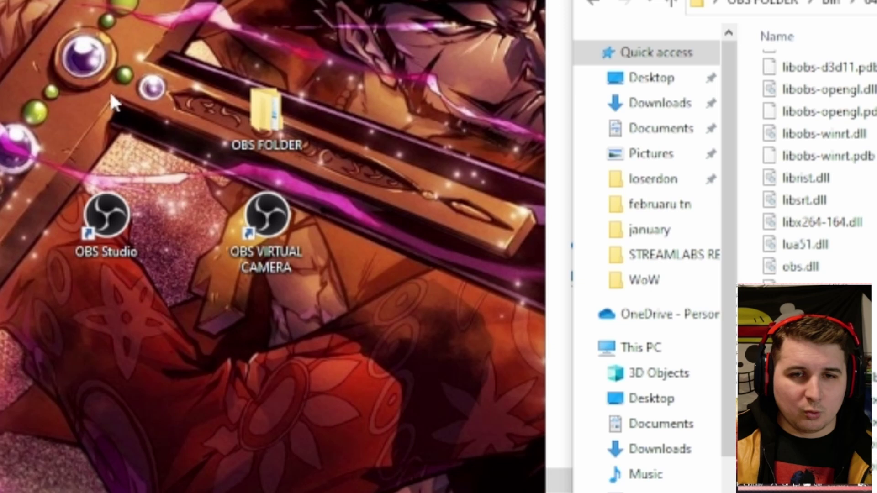
Step: Launch OBS by choosing Open on the OBS VIRTUAL CAMERA desktop shortcut
right_click(287, 224)
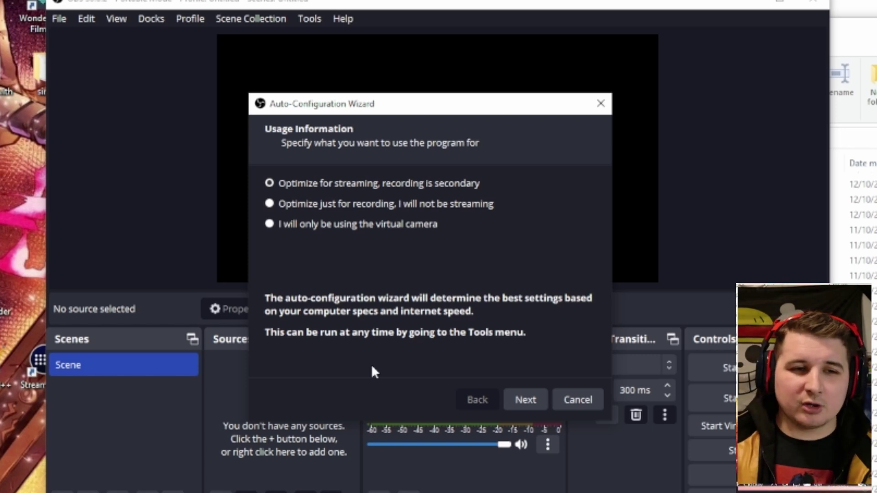
Step: Choose virtual-camera-only usage and apply the recommended 1920x1080, 30 FPS settings
click(381, 224)
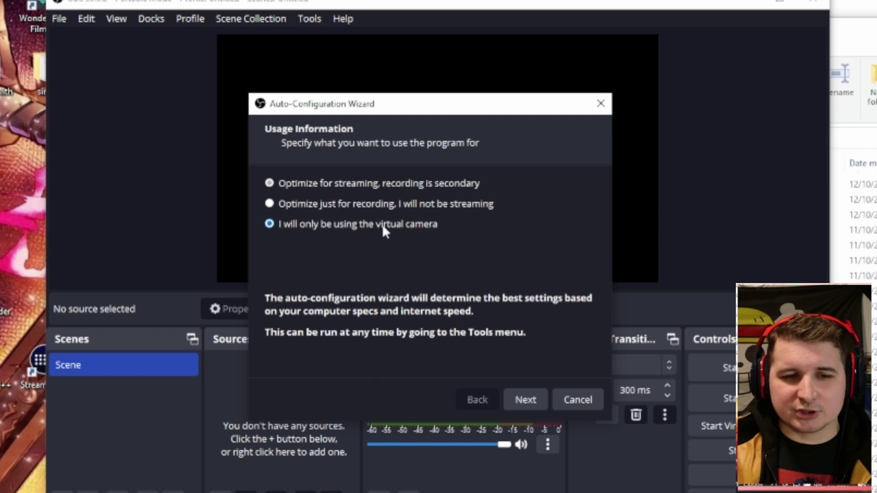
click(525, 400)
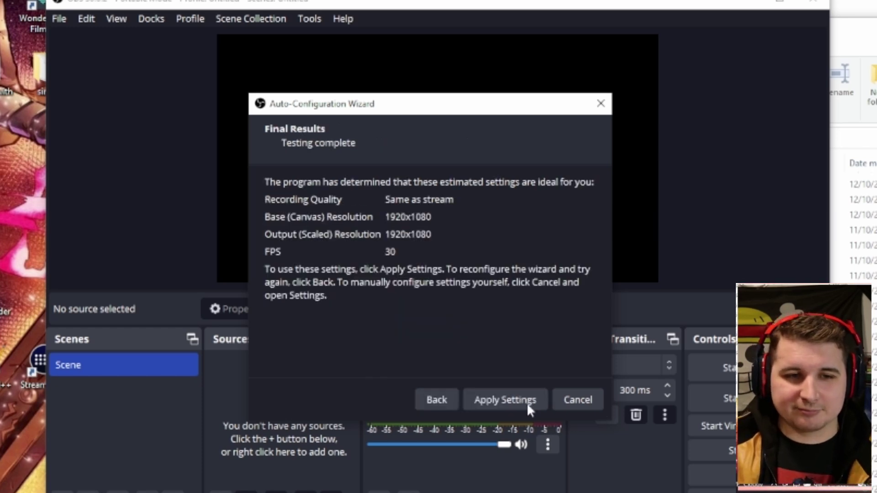
click(499, 411)
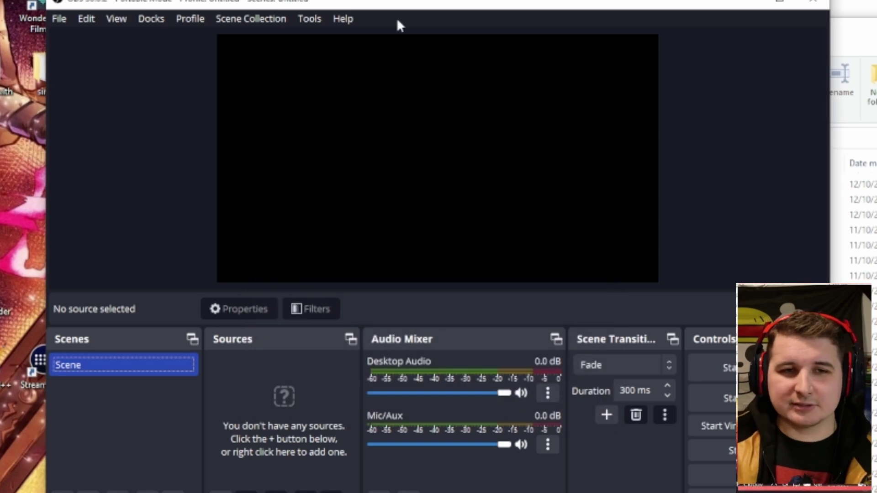
Step: Move the OBS window aside and check the OBS Studio desktop shortcut's actions
drag(397, 21, 687, 48)
click(301, 354)
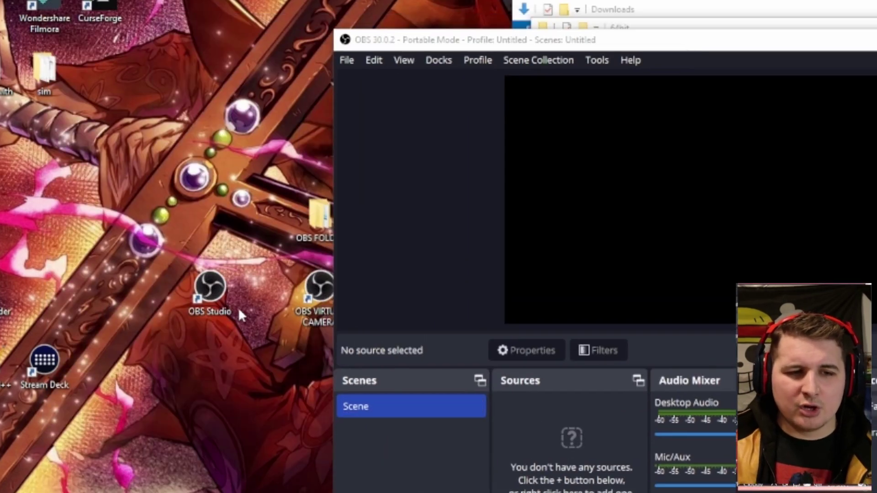
click(226, 306)
right_click(225, 299)
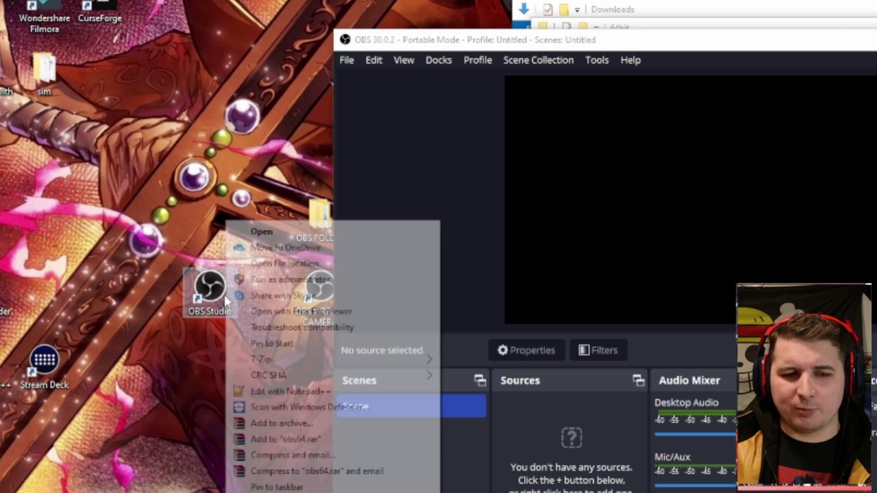
click(154, 386)
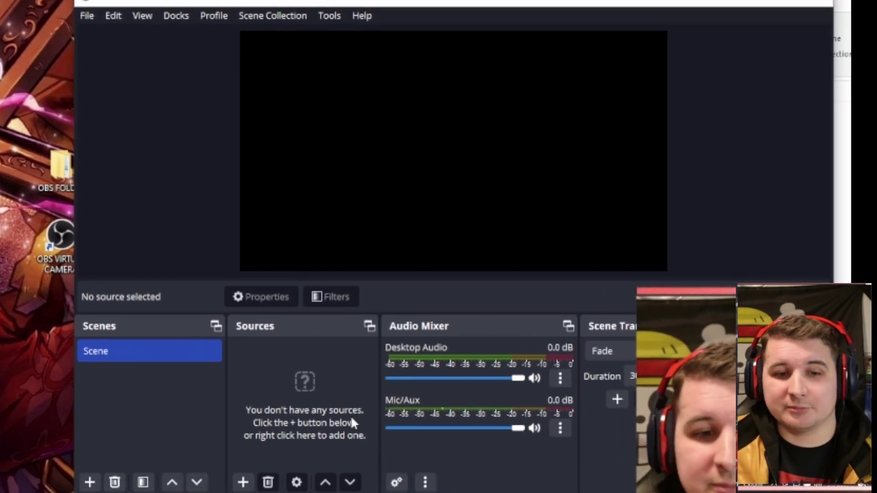
Step: Add a Video Capture Device source named 'webcam'
click(244, 483)
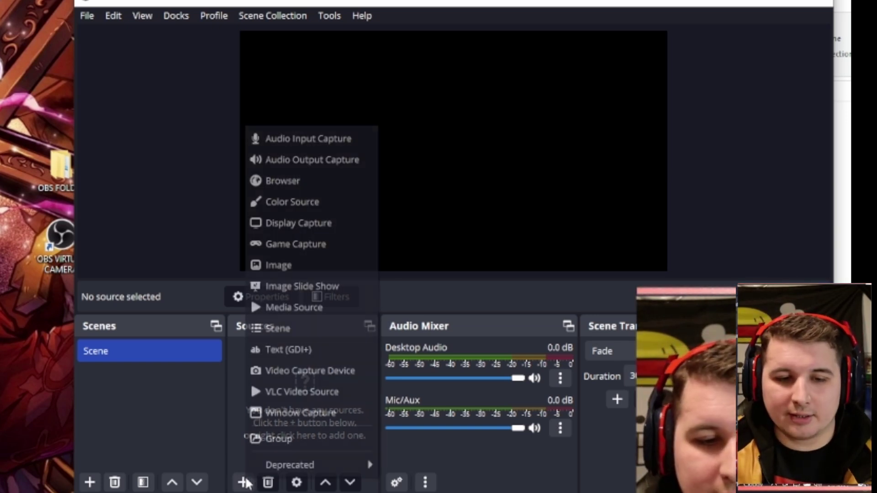
click(244, 483)
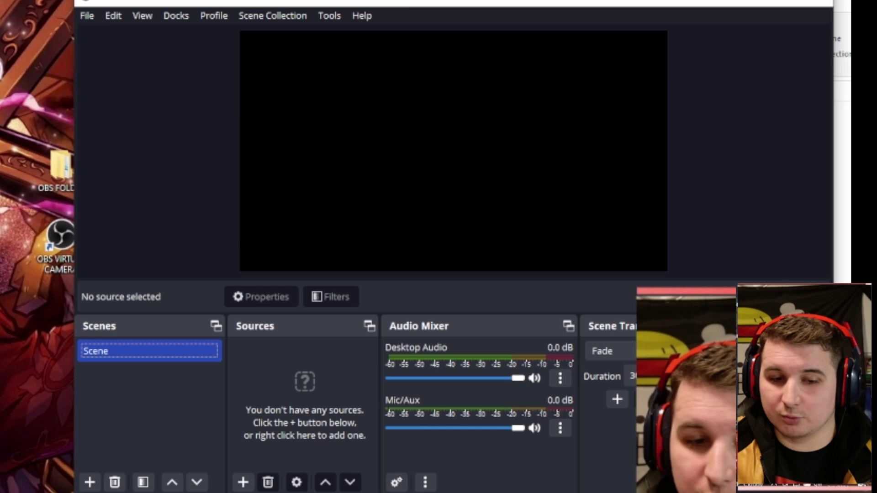
click(241, 483)
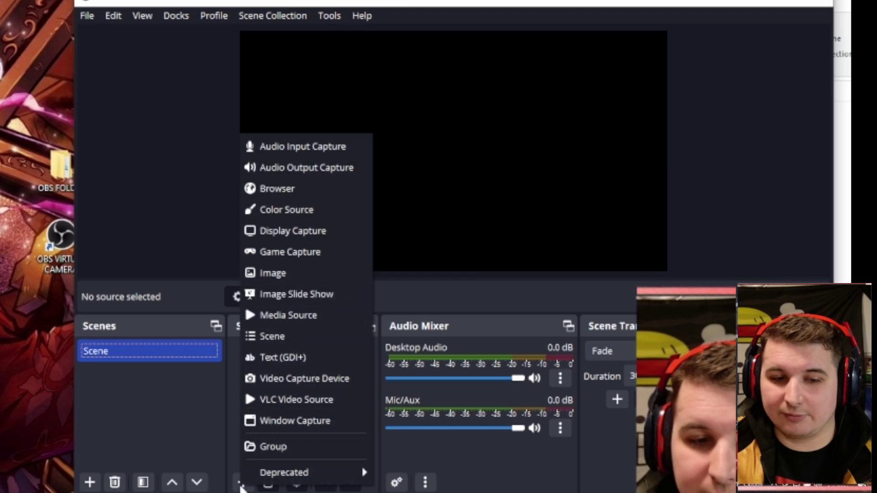
click(328, 379)
text(webcam)
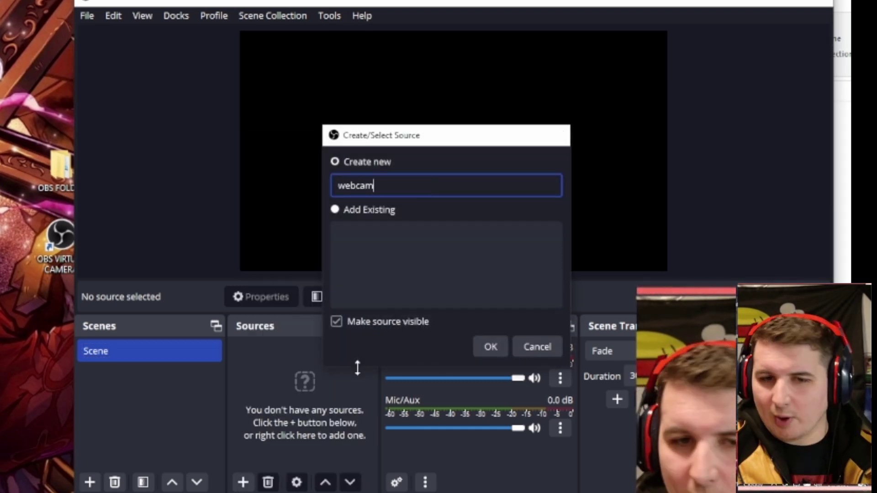
key(Return)
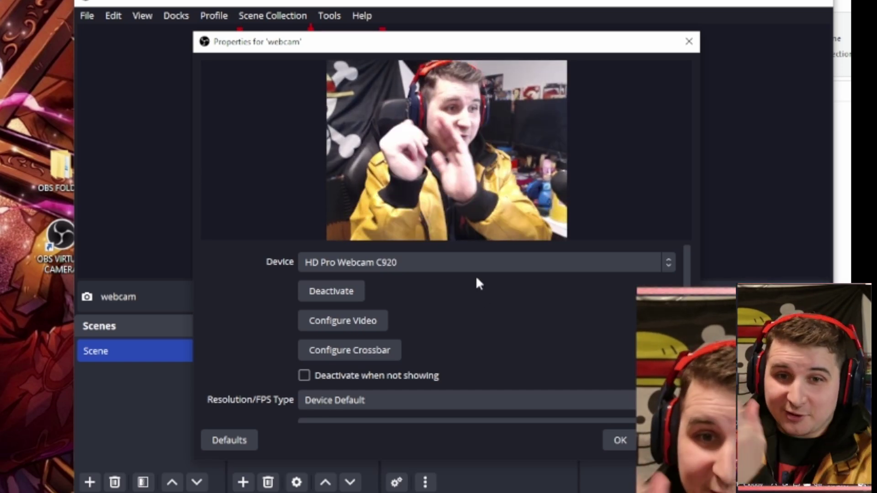
Step: Set the webcam to a Custom resolution of 864x480 and confirm its properties
scroll(470, 300, down, 1)
click(467, 361)
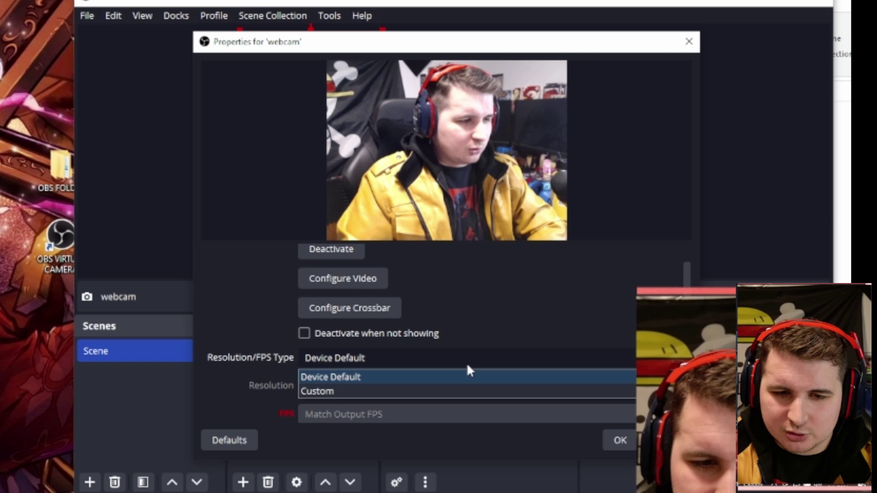
click(443, 389)
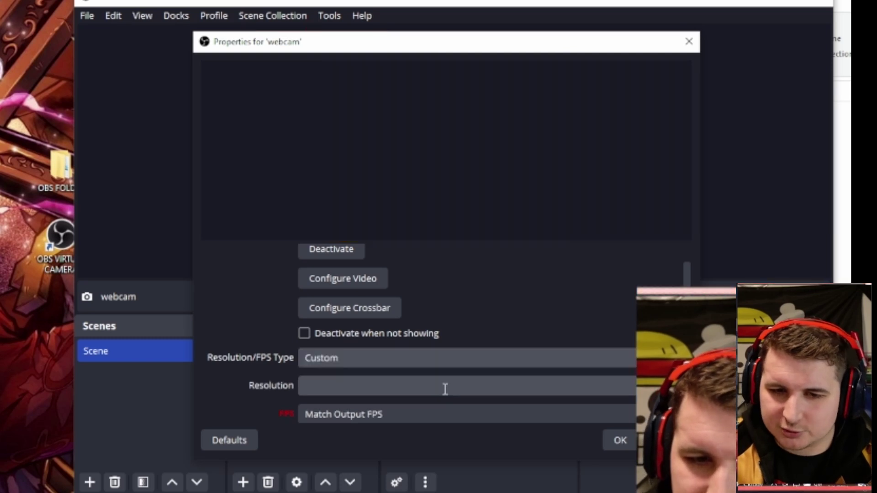
click(446, 389)
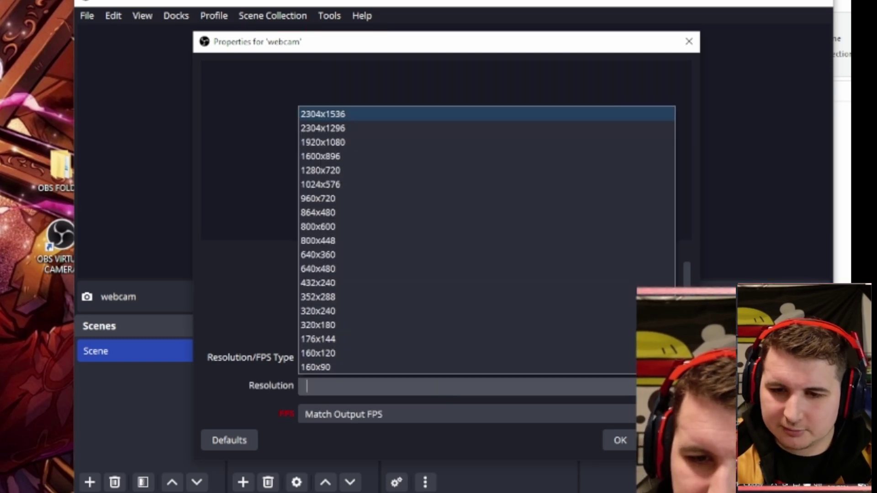
click(347, 143)
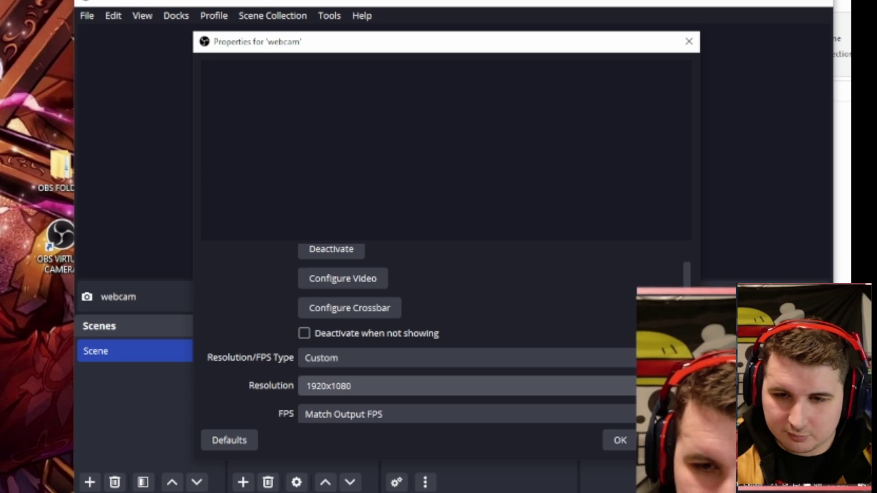
click(445, 386)
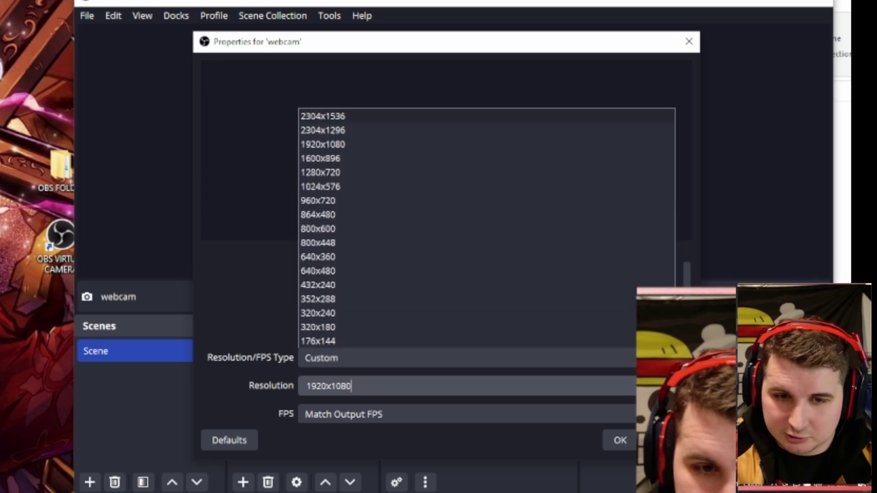
click(392, 212)
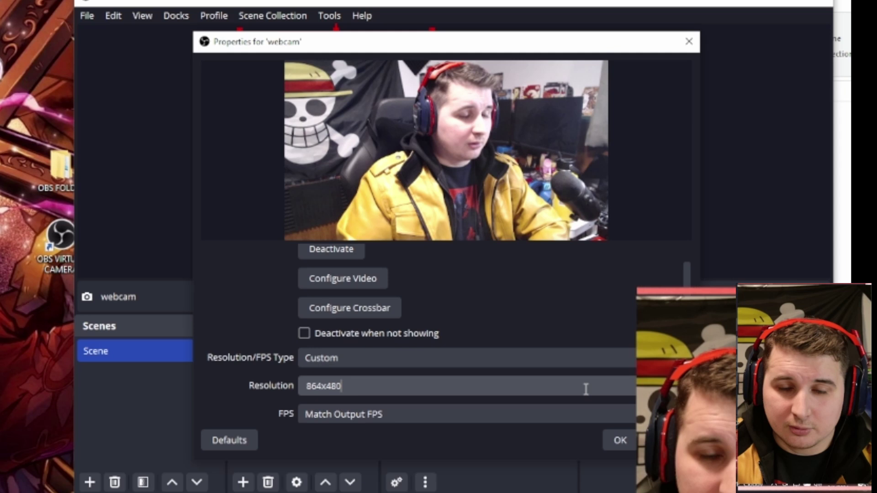
click(622, 445)
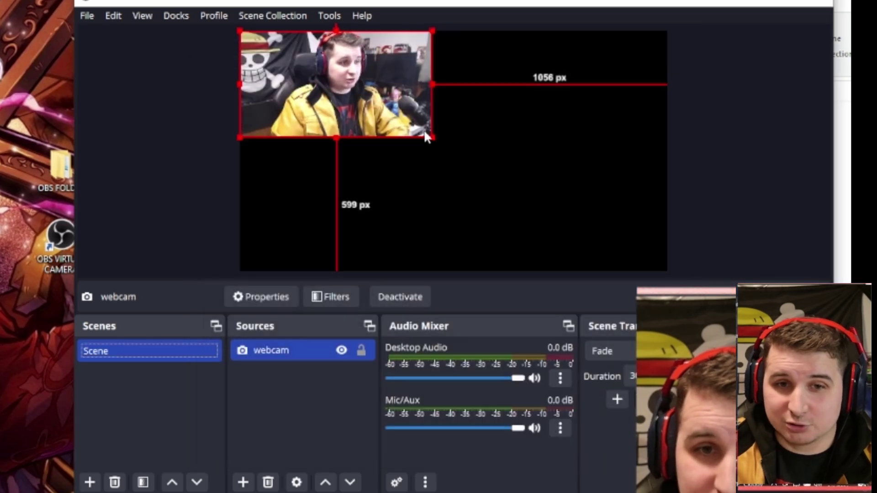
Step: Fit the webcam source to the canvas with Transform > Fit to screen, then dismiss the virtual camera error
drag(429, 136, 599, 265)
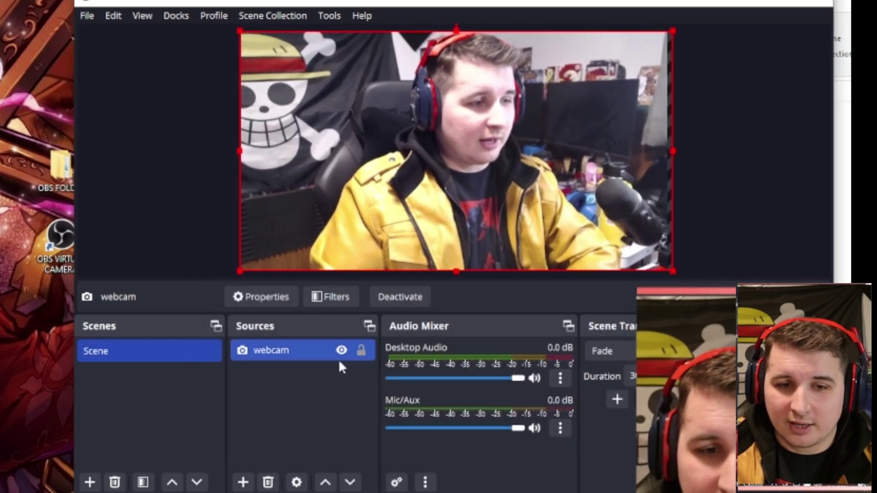
right_click(283, 348)
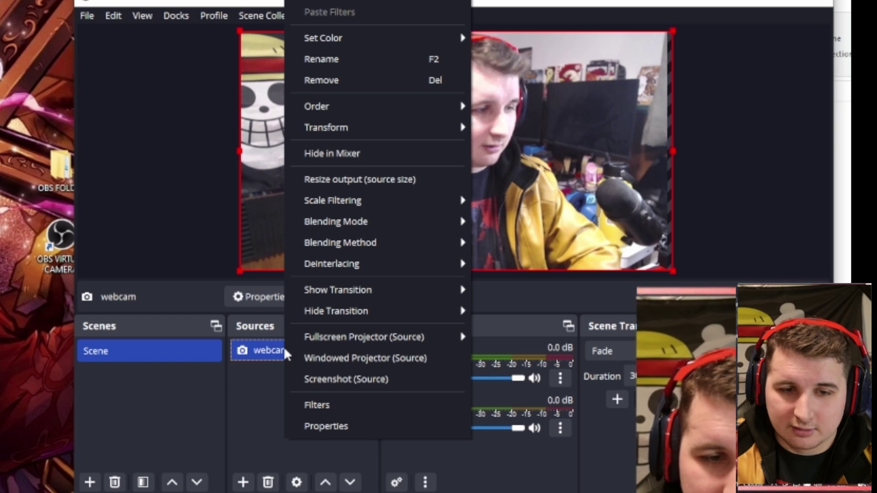
mouse_move(341, 132)
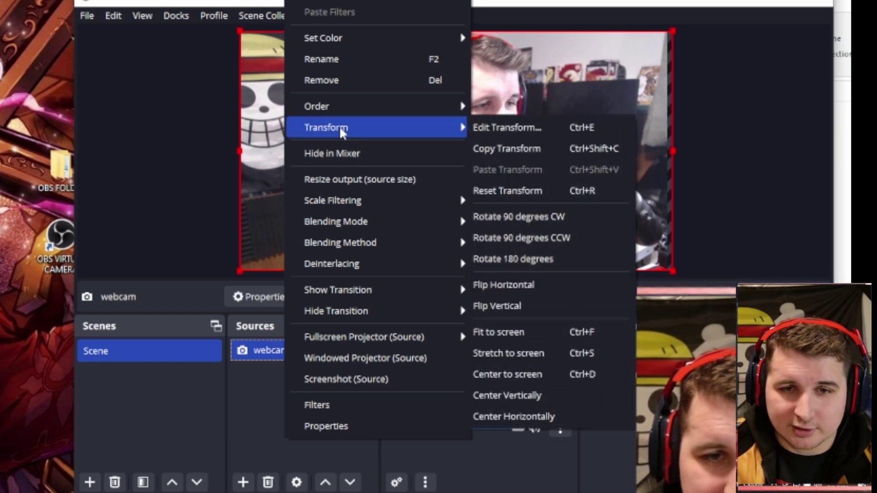
click(552, 328)
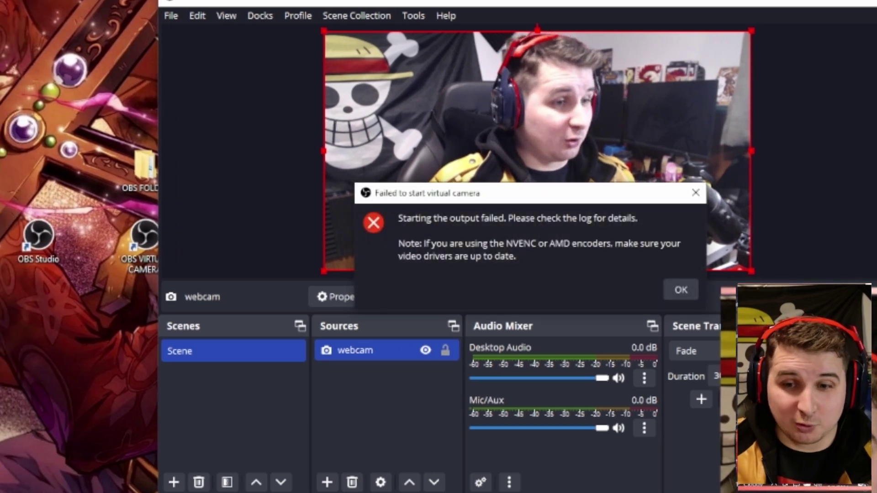
click(681, 291)
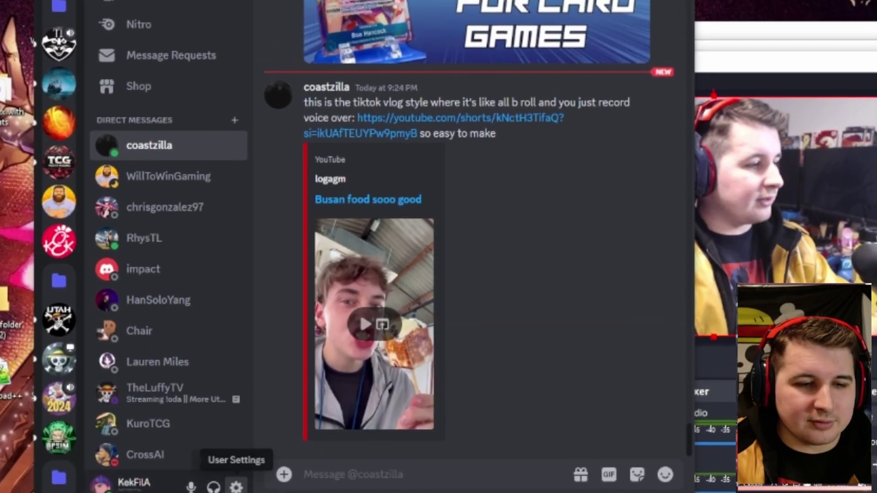
Step: In Discord's Voice & Video settings, keep OBS Virtual Camera as the camera and run Test Video
click(236, 482)
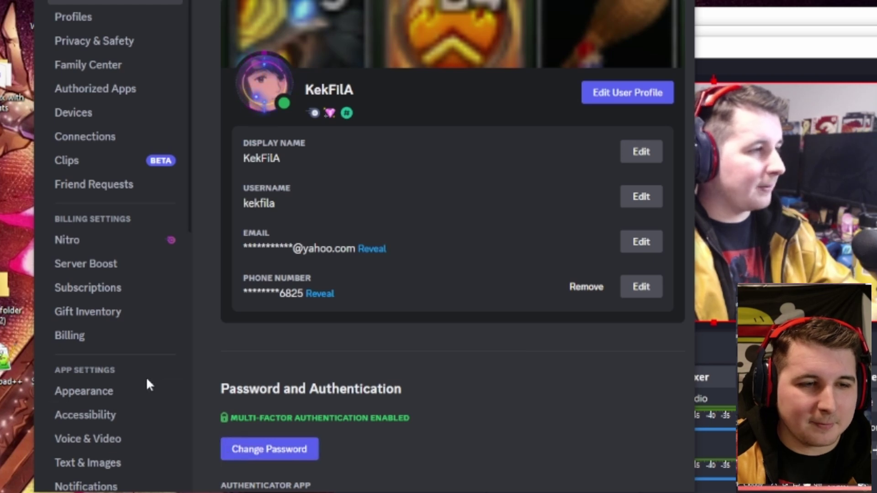
scroll(133, 297, down, 3)
click(135, 299)
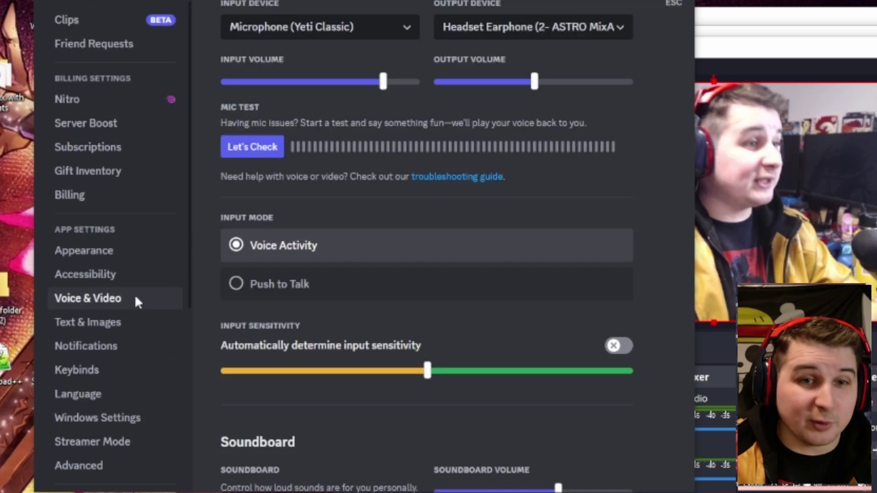
scroll(404, 270, down, 10)
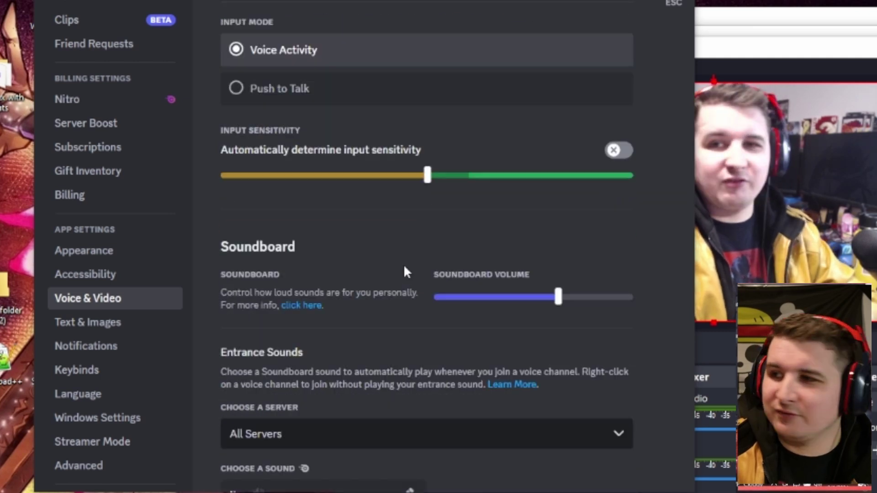
scroll(404, 269, down, 8)
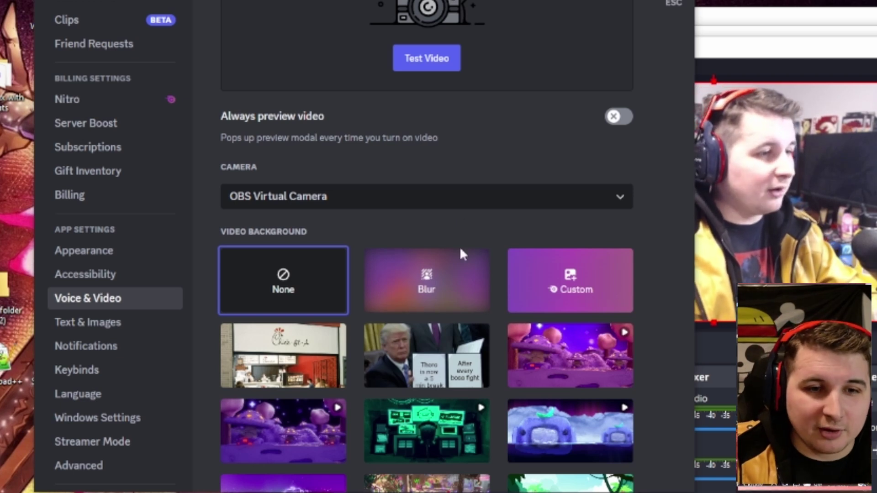
click(396, 204)
click(398, 205)
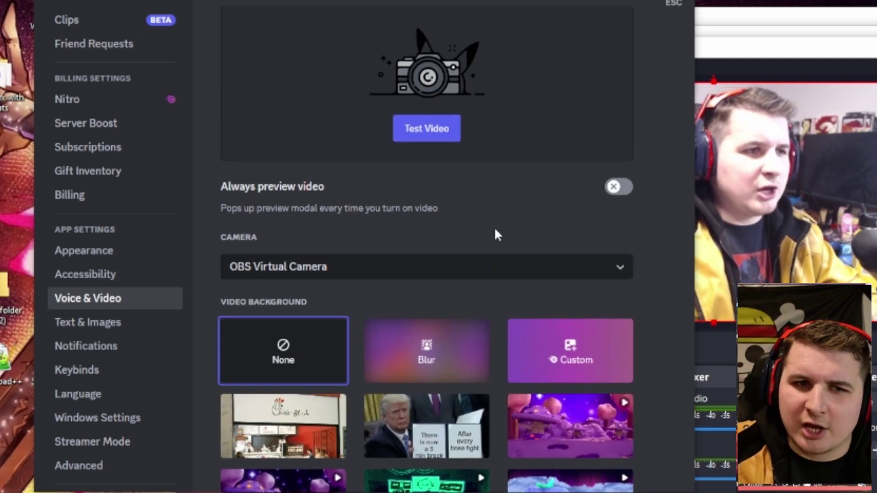
click(424, 128)
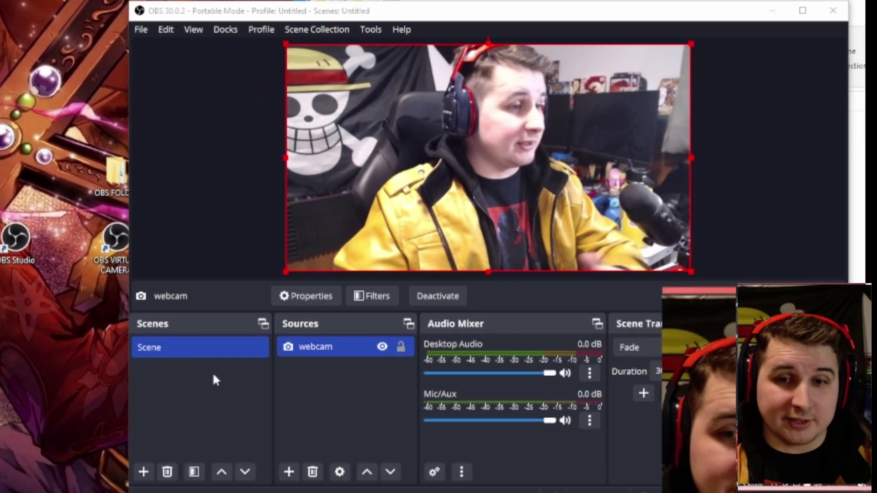
Step: Create a new scene named 'webcamcardgame'
right_click(178, 378)
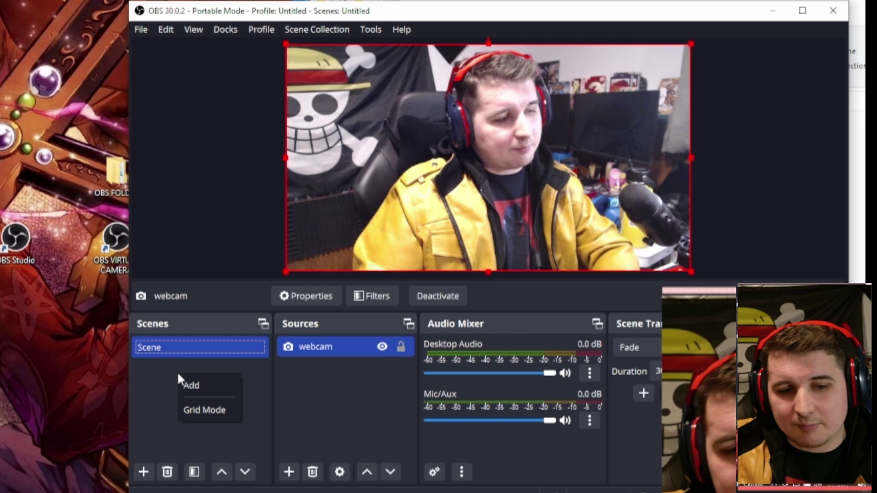
key(Escape)
click(144, 472)
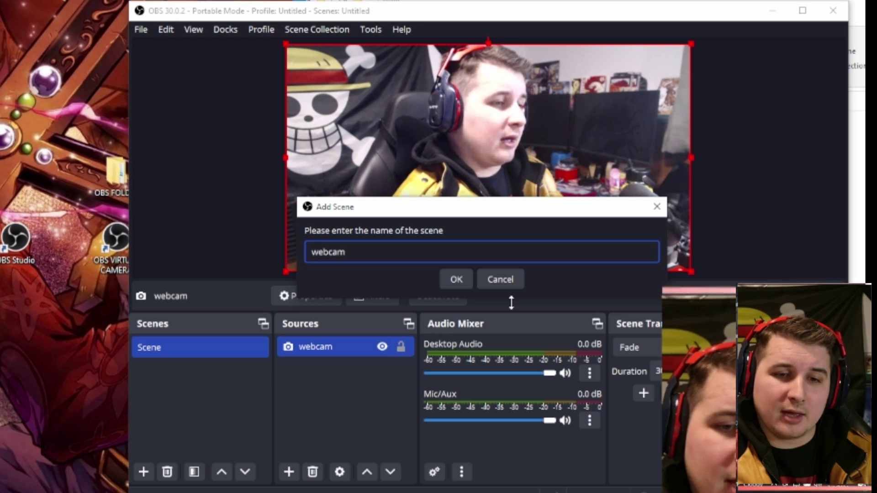
text(webcamcardgame)
key(Return)
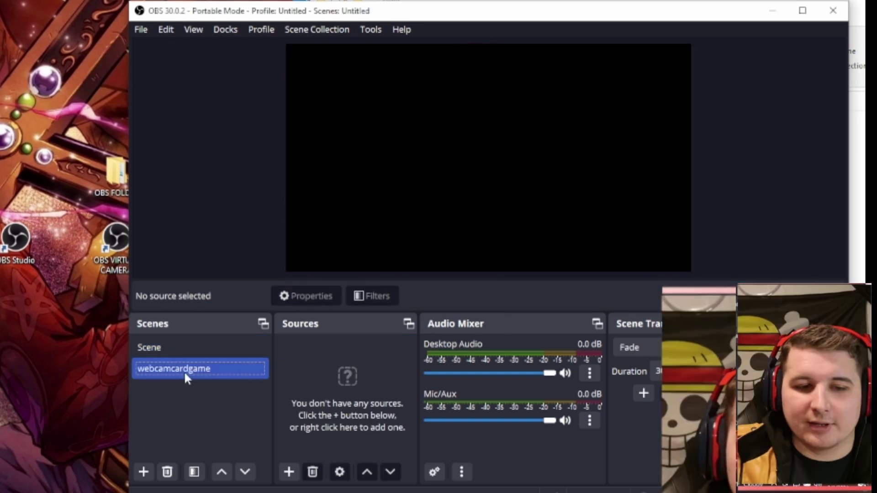
Step: Add the existing webcam source to the scene and enlarge it in the top-left area
click(289, 472)
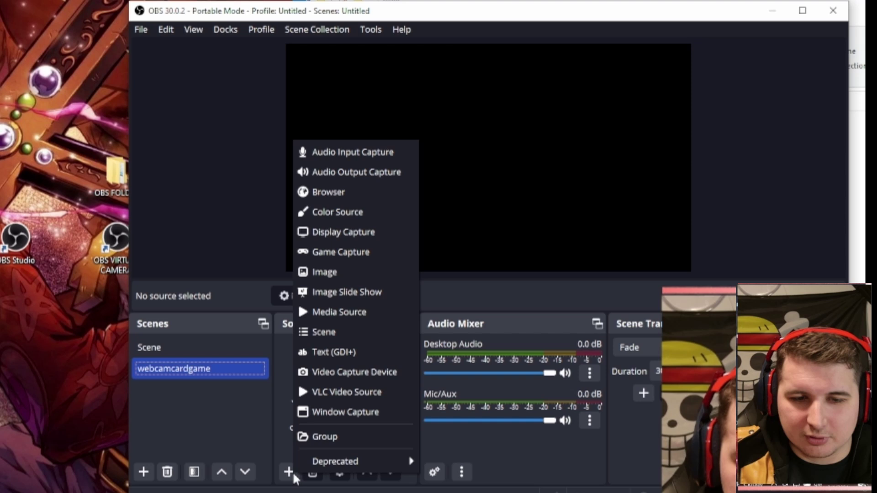
click(372, 371)
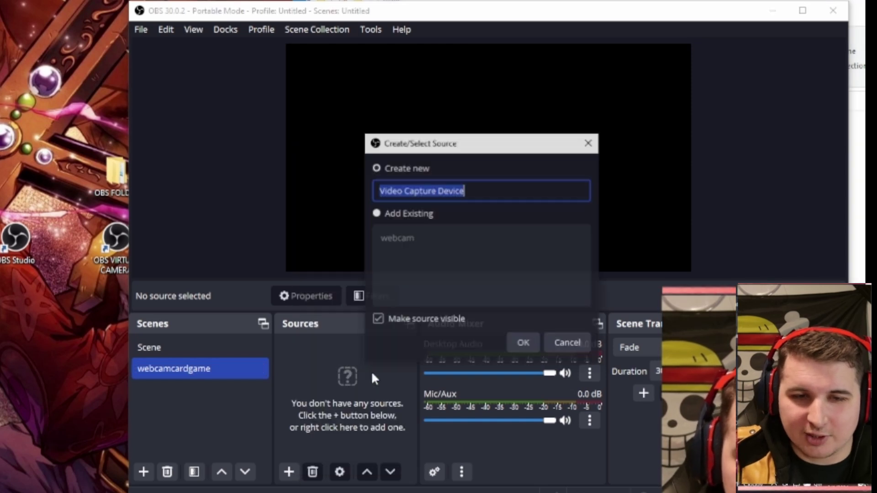
click(383, 235)
click(525, 345)
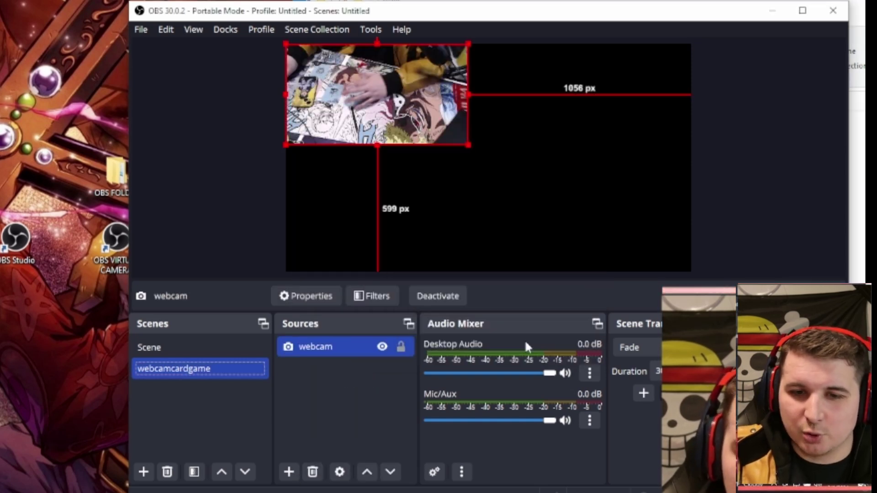
click(288, 472)
click(341, 382)
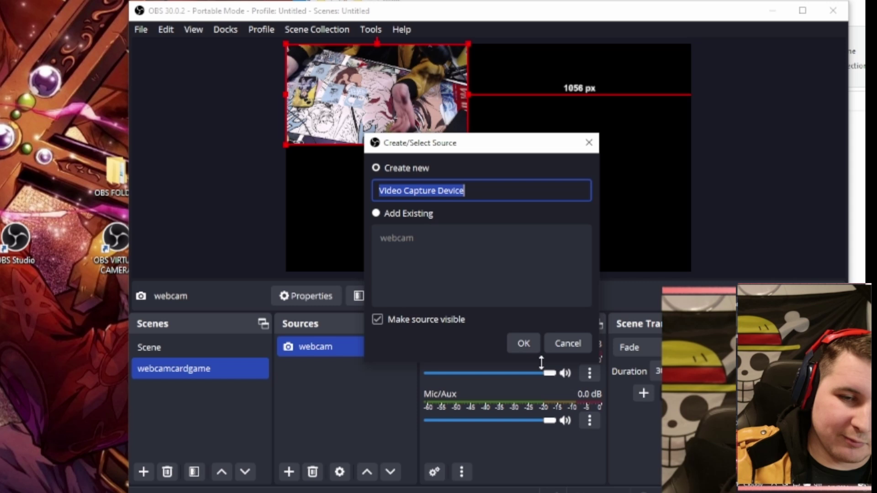
click(553, 347)
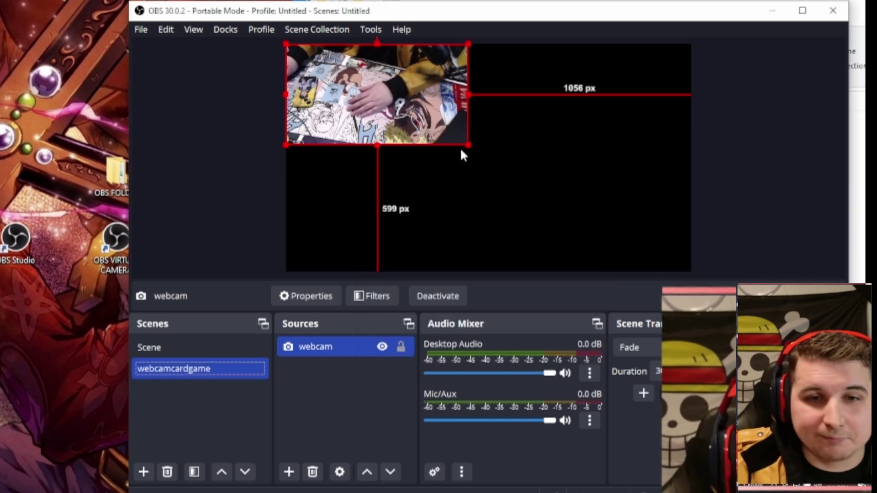
drag(469, 145, 496, 185)
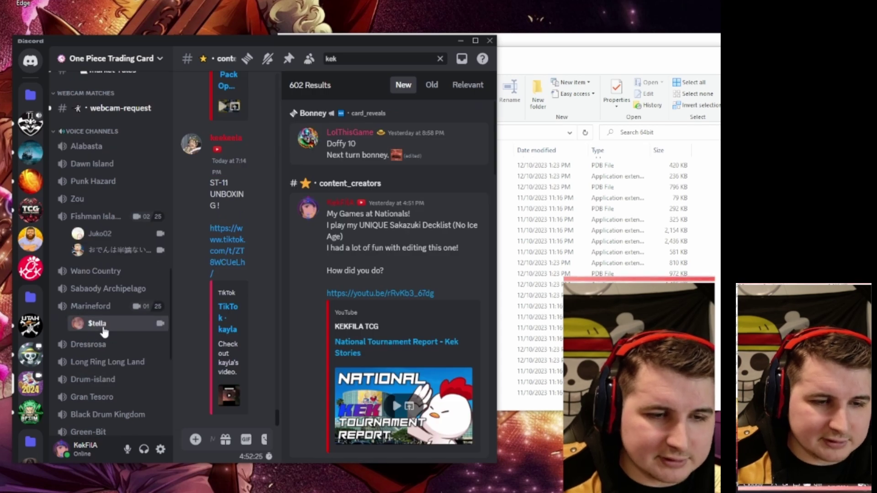
Step: Join the Fishman Island voice channel and open the full call view
click(103, 329)
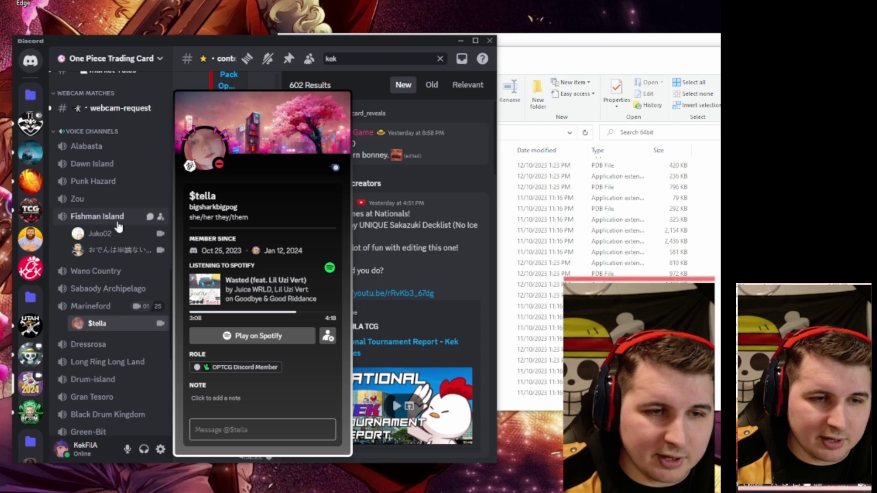
click(144, 449)
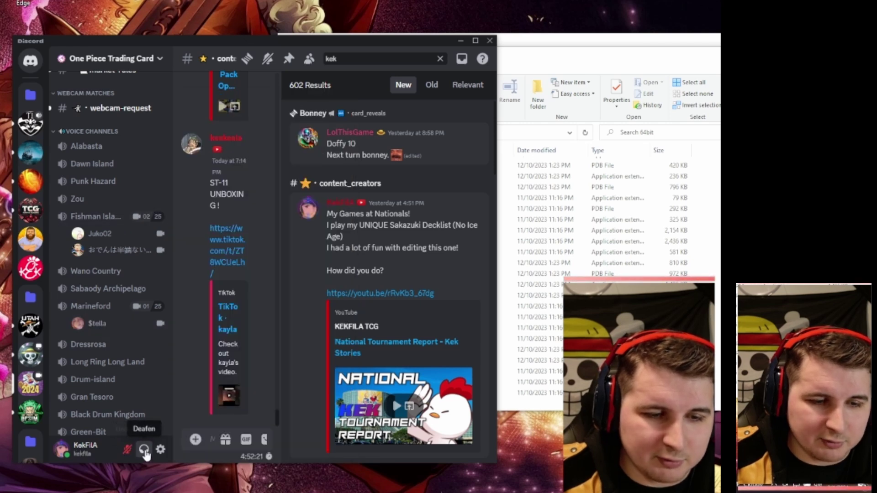
click(96, 217)
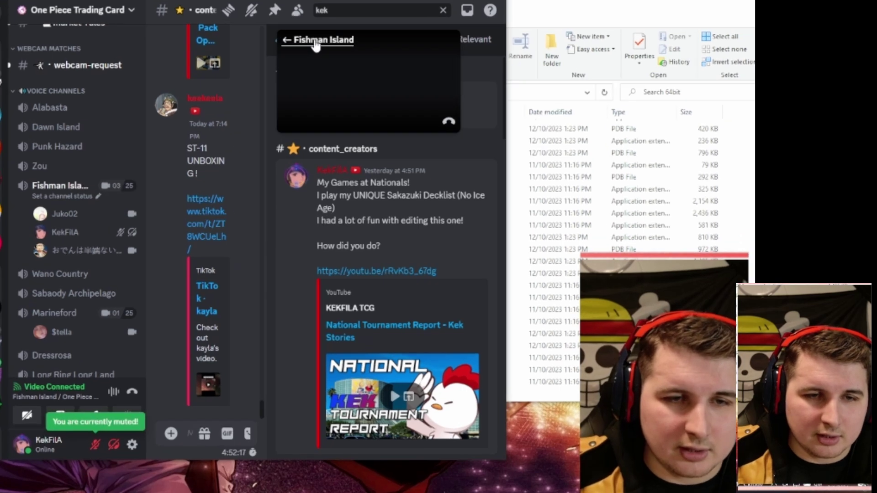
click(325, 87)
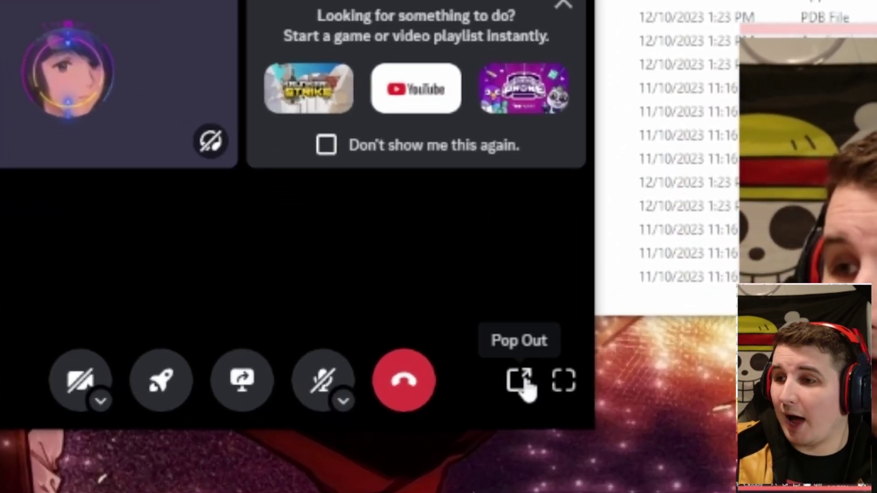
Step: Pop the call into its own window, enlarge the opponent's camera, then bring OBS forward
click(523, 383)
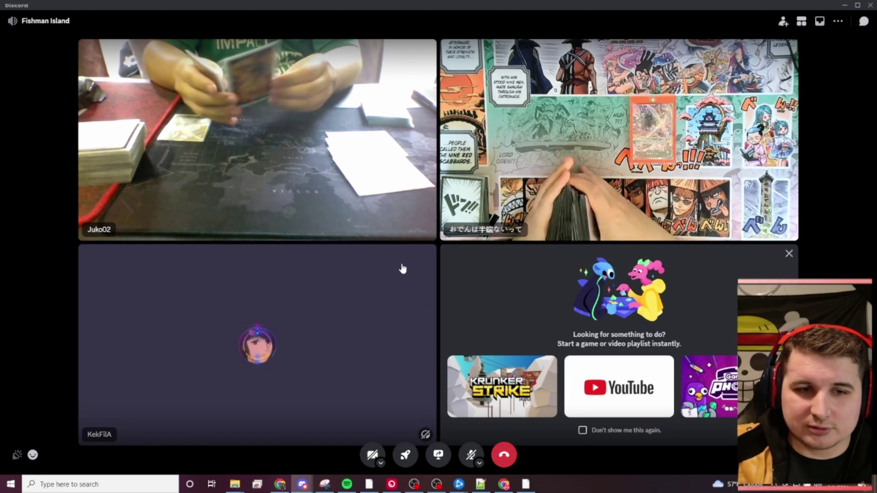
click(351, 210)
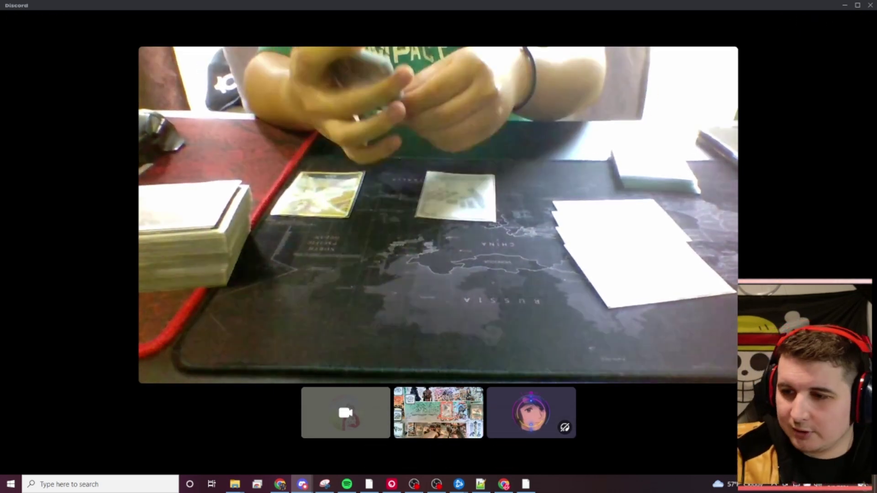
key(alt+Tab)
drag(217, 117, 392, 78)
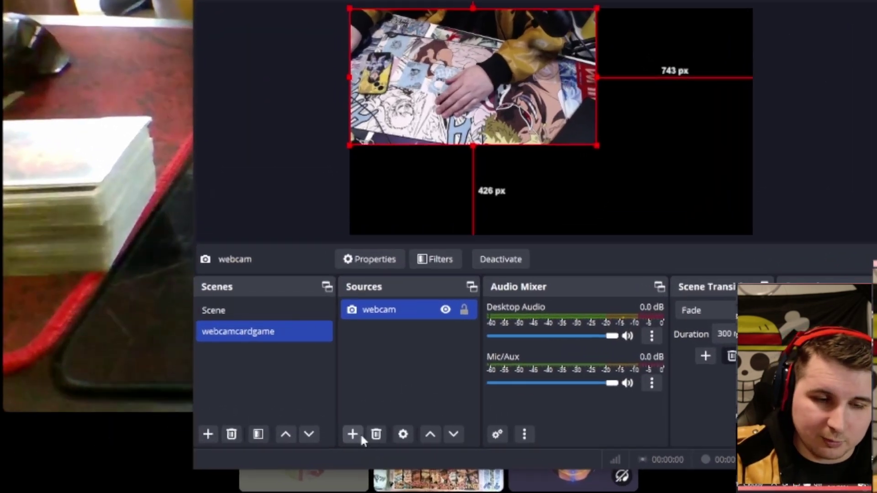
Step: Add a Display Capture source named 'monitor 1', keeping the Automatic capture method
click(381, 399)
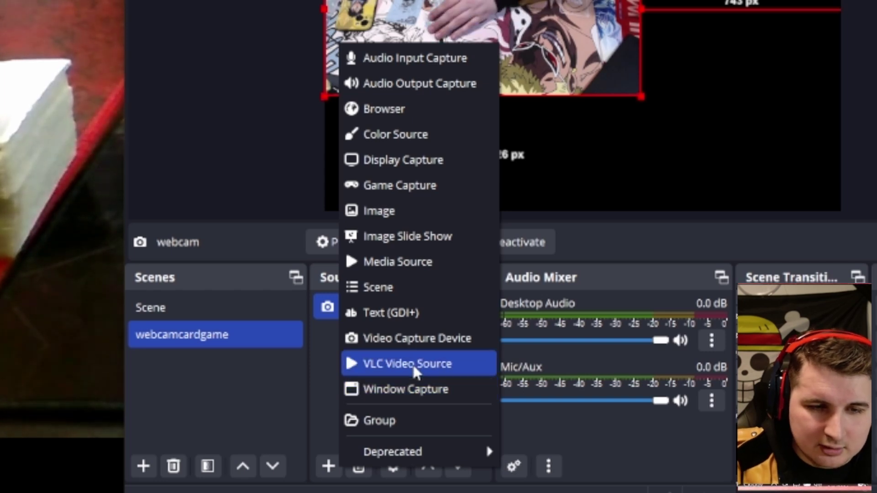
click(408, 169)
text(monitor 1 `)
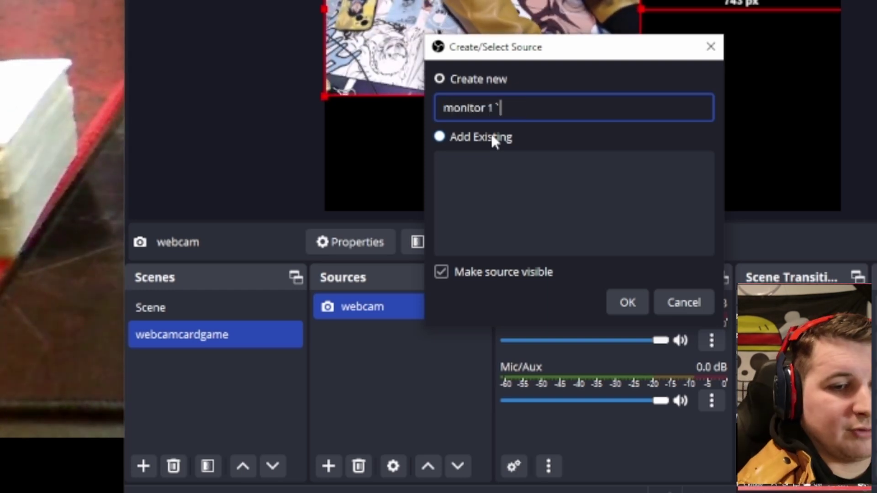
key(BackSpace)
key(BackSpace)
click(624, 303)
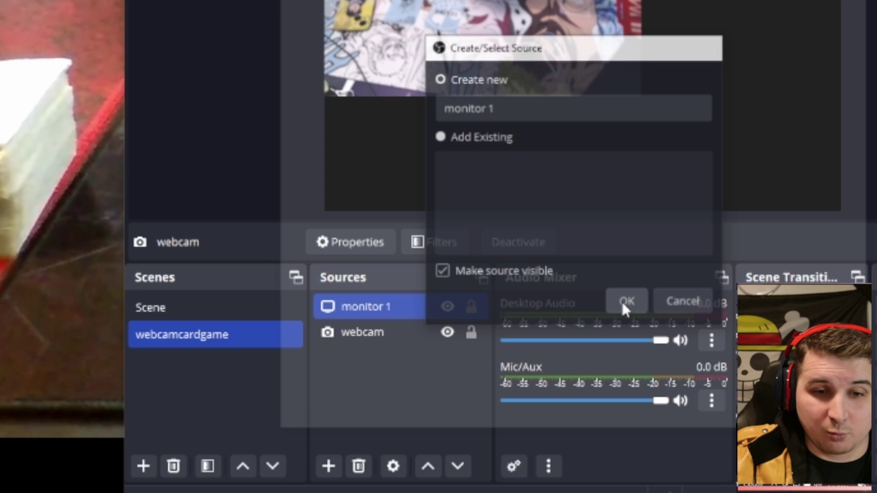
click(467, 206)
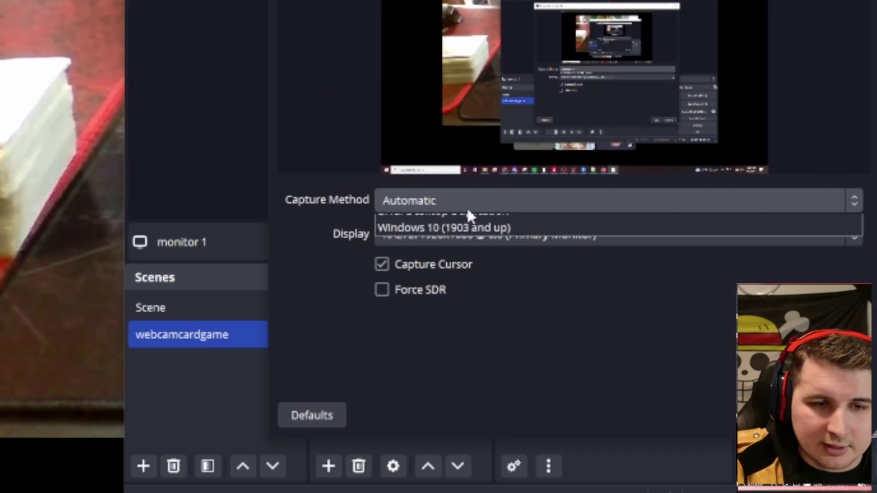
click(467, 206)
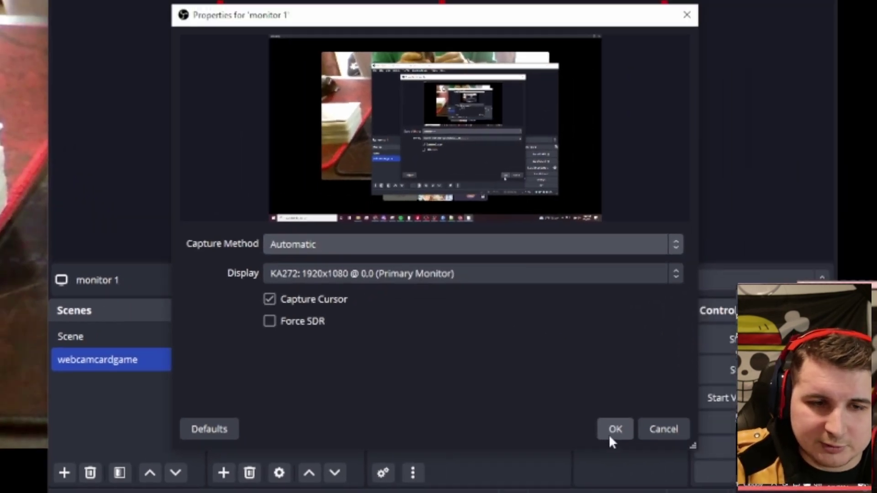
click(366, 243)
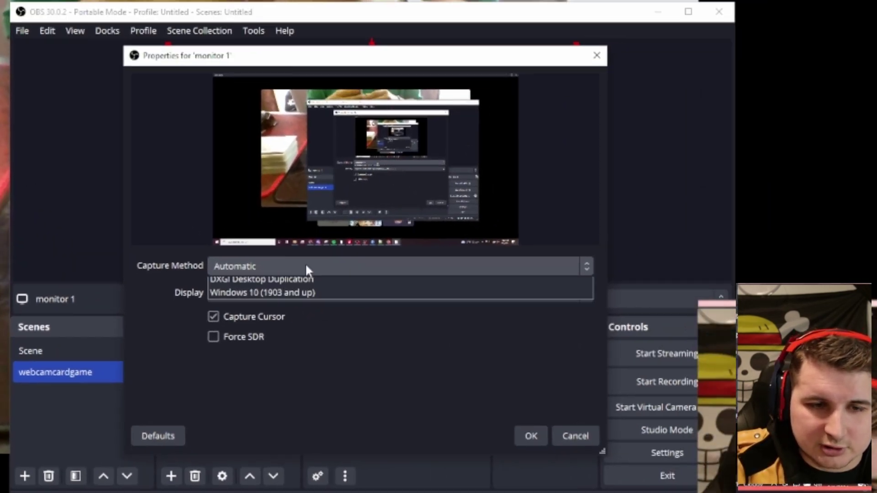
click(367, 243)
click(615, 429)
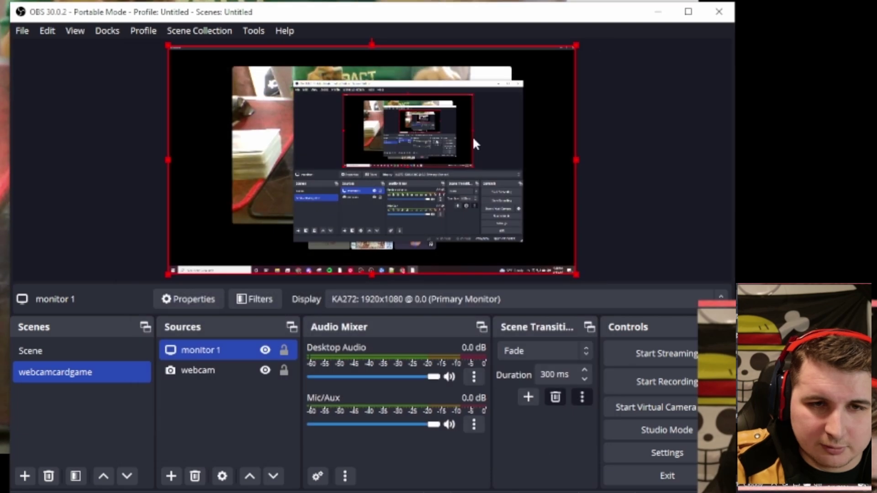
Step: Alt-crop monitor 1's top, left, right and bottom edges down to the opponent's camera, then reposition it
drag(417, 16, 622, 112)
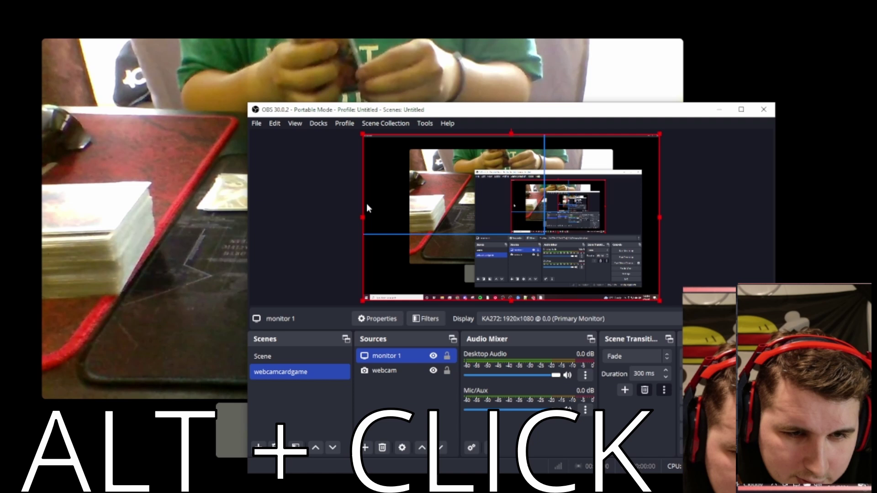
drag(362, 135, 393, 149)
drag(191, 60, 220, 64)
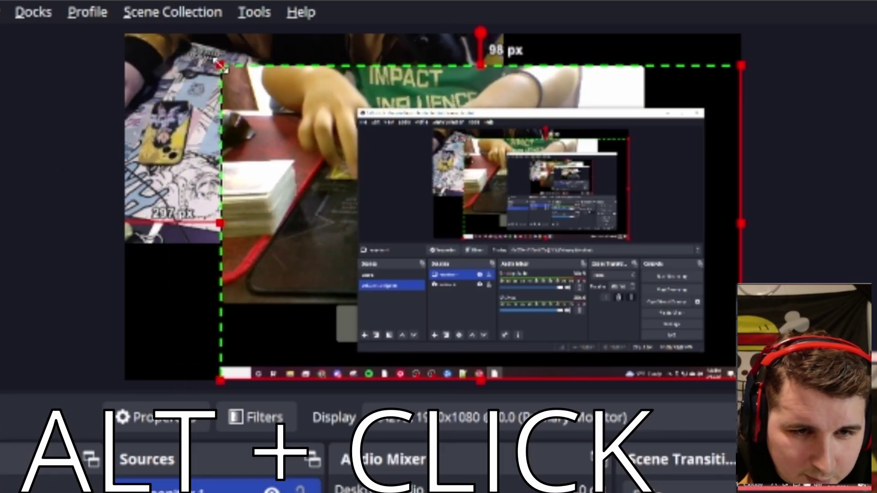
key(alt)
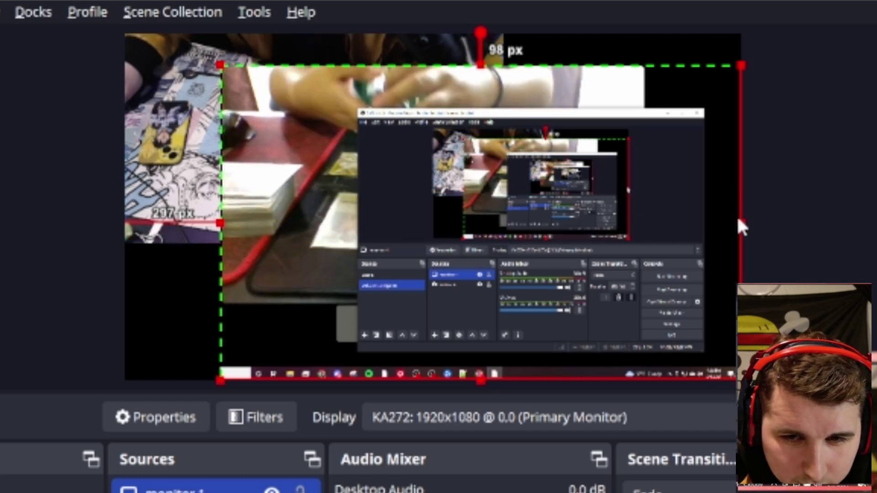
drag(740, 221, 642, 217)
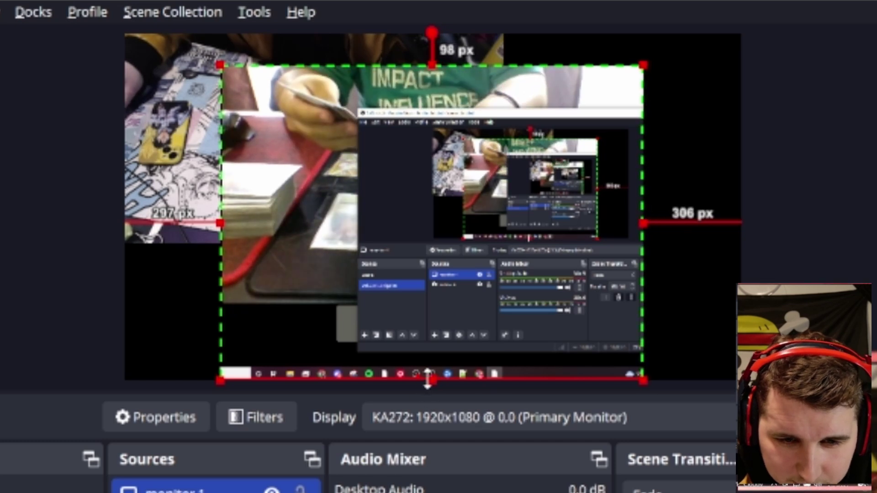
drag(432, 380, 434, 297)
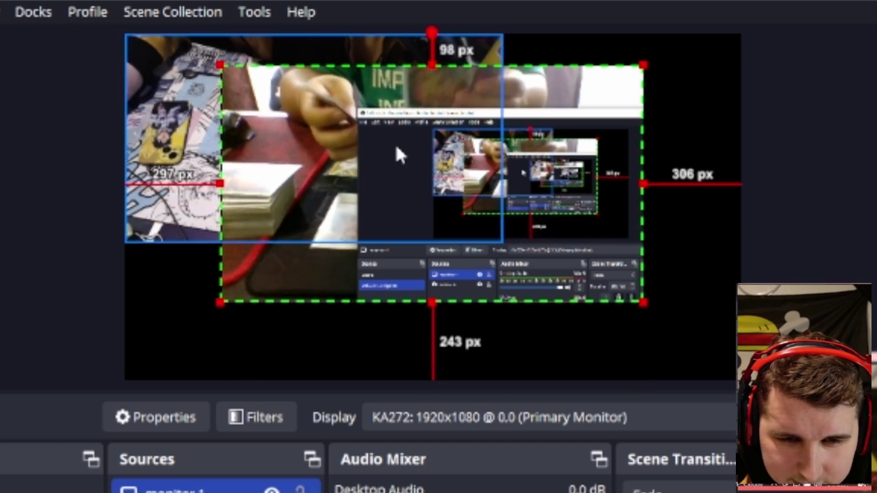
drag(397, 146, 331, 179)
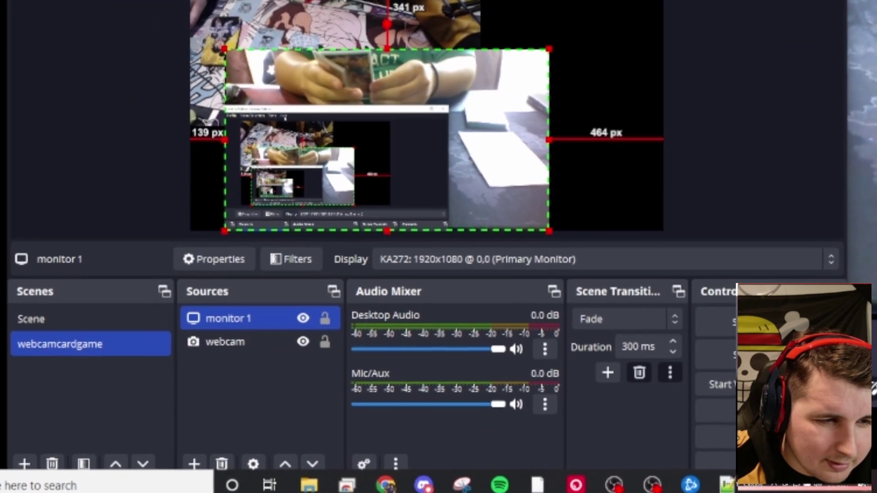
Step: Shrink and move the monitor 1 capture, then resize and widen the webcam
mouse_move(539, 156)
mouse_down()
mouse_move(528, 156)
mouse_move(543, 157)
mouse_up()
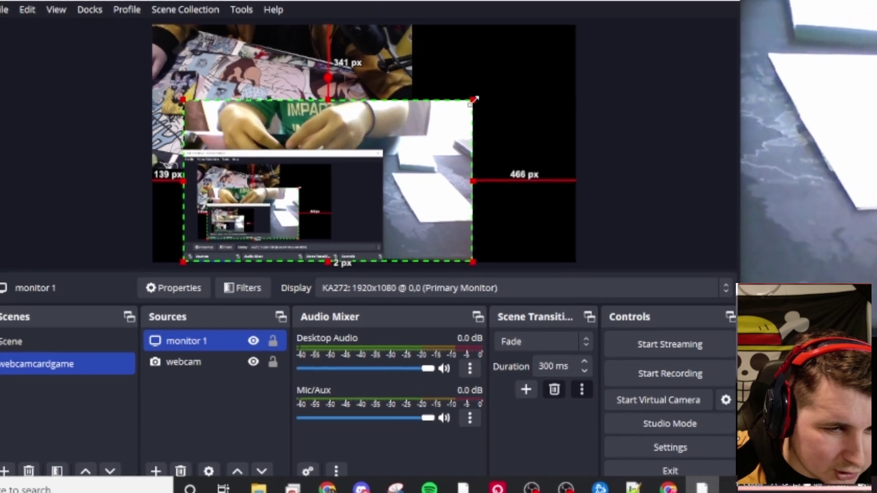
drag(504, 81, 455, 108)
drag(421, 132, 371, 124)
click(396, 157)
drag(338, 185, 397, 186)
drag(356, 123, 366, 120)
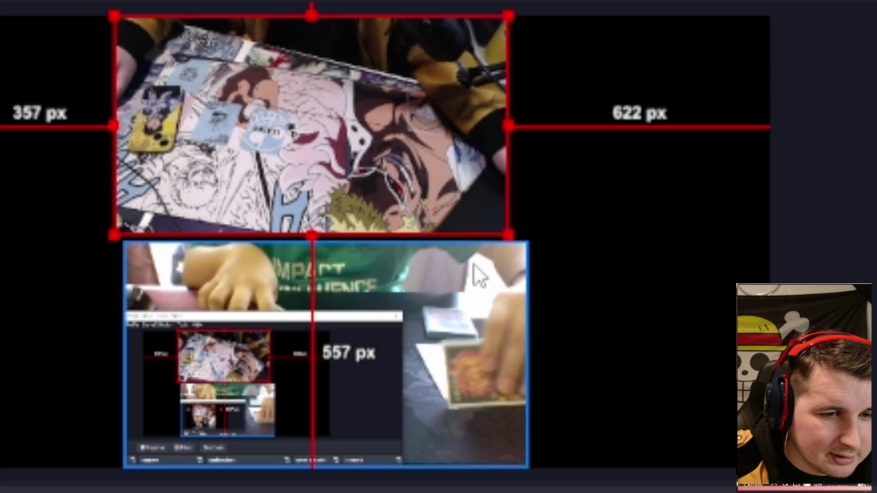
click(474, 263)
click(502, 224)
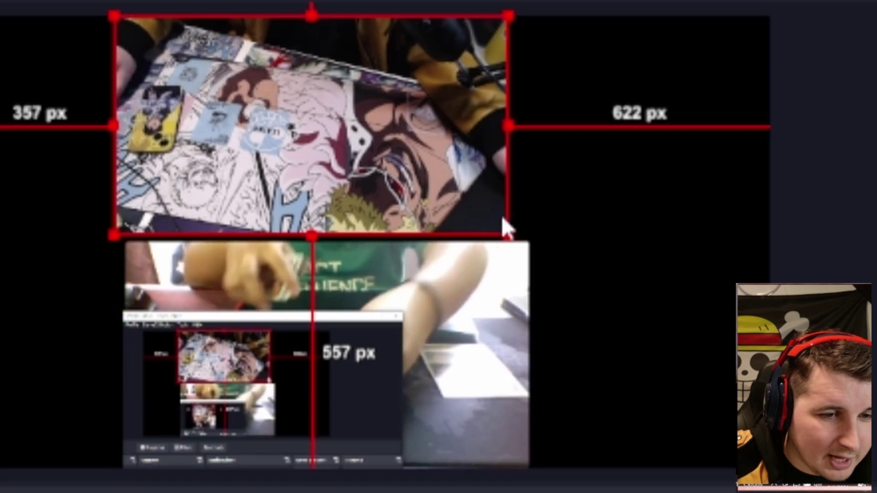
drag(508, 235, 526, 241)
drag(456, 205, 470, 205)
Step: Crop and enlarge the monitor capture beneath the webcam, then crop the webcam's top and move it up
click(511, 307)
drag(534, 240, 540, 237)
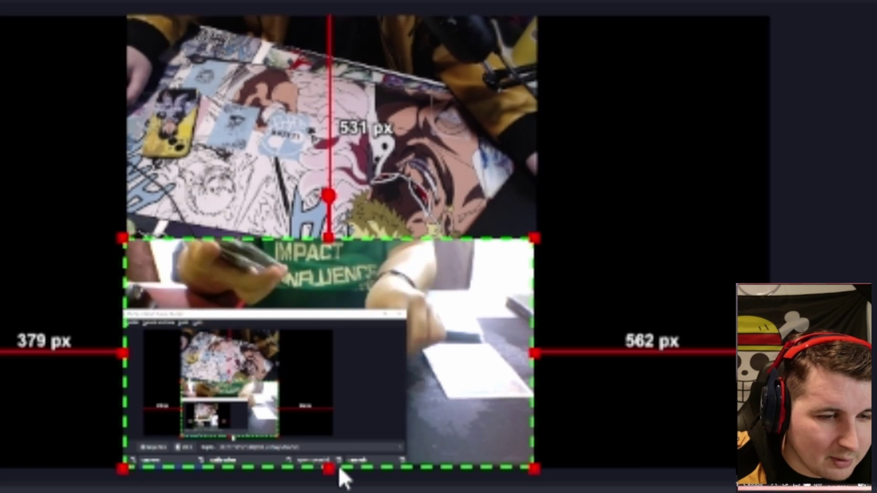
drag(328, 246, 329, 285)
drag(341, 434, 331, 394)
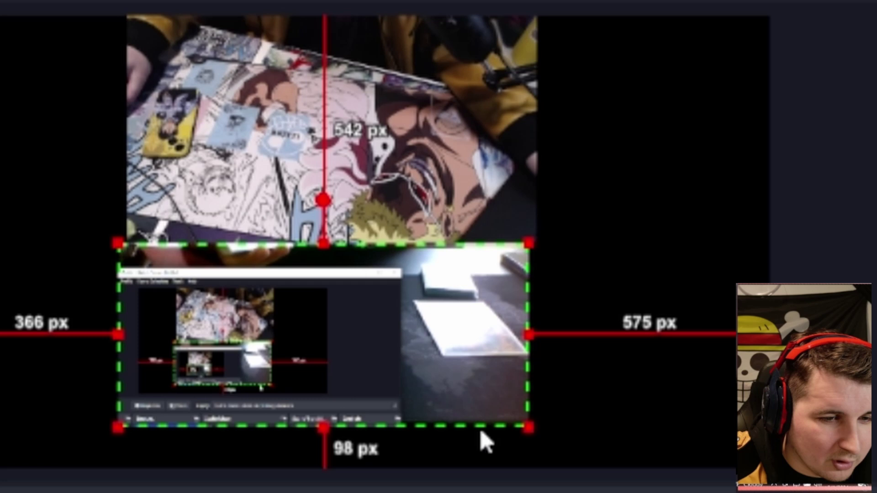
drag(531, 428, 577, 472)
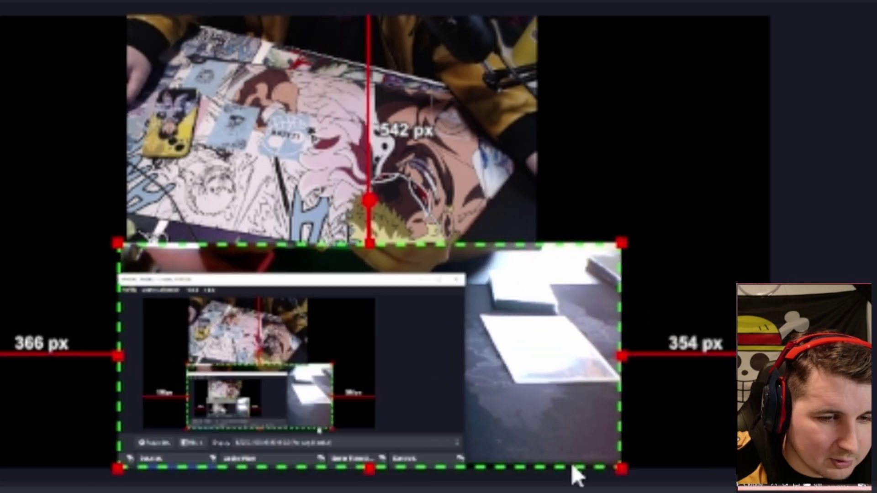
click(453, 197)
drag(332, 18, 338, 69)
drag(361, 144, 406, 122)
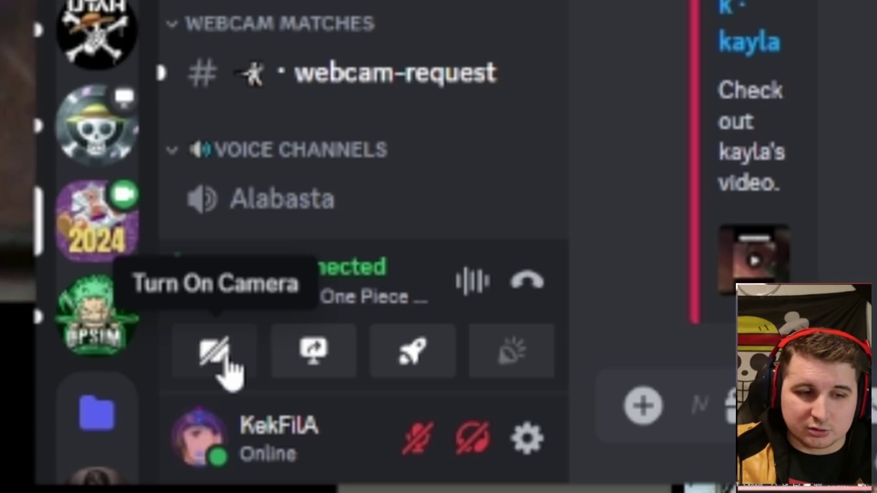
Step: Turn Discord's call camera on and back off, then switch back to OBS
click(227, 358)
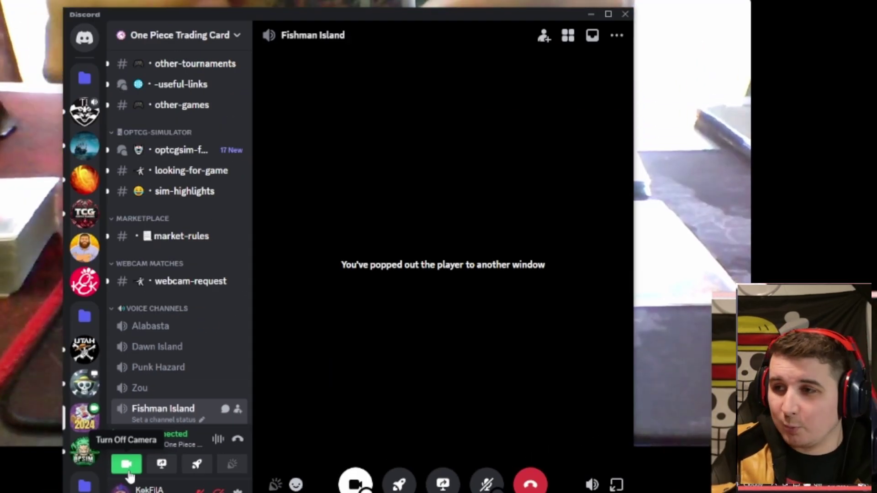
click(128, 473)
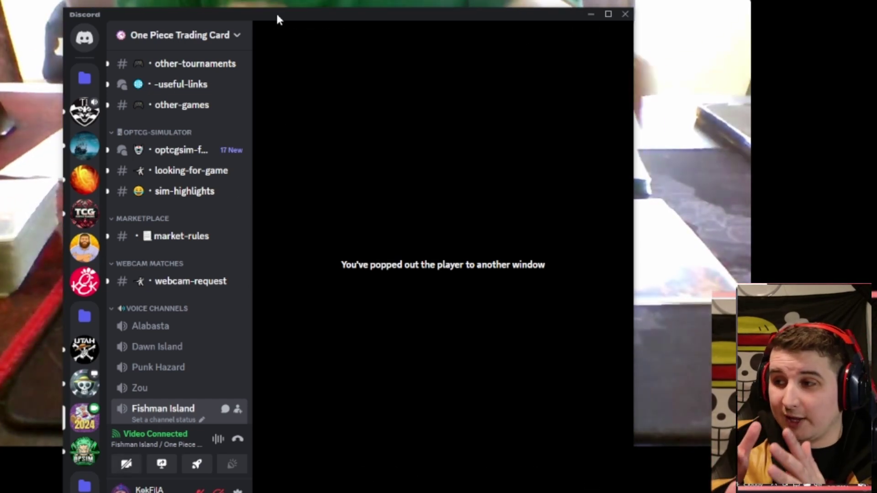
key(alt+Tab)
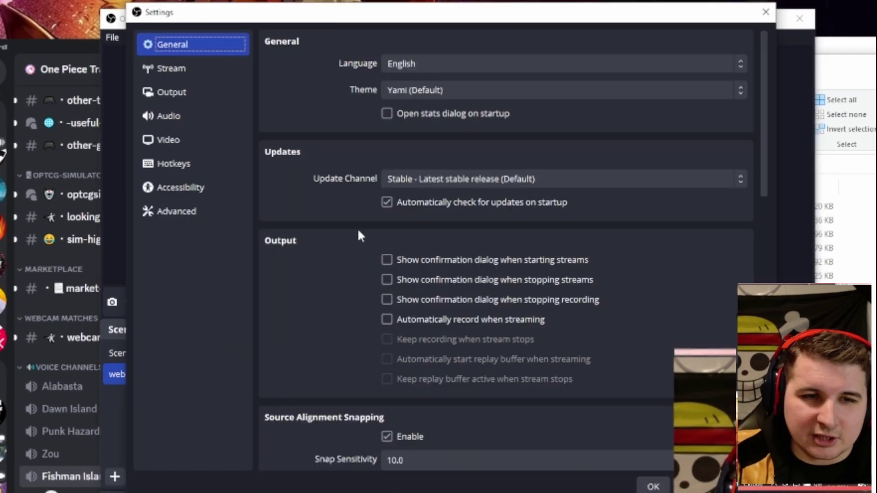
click(167, 71)
click(180, 96)
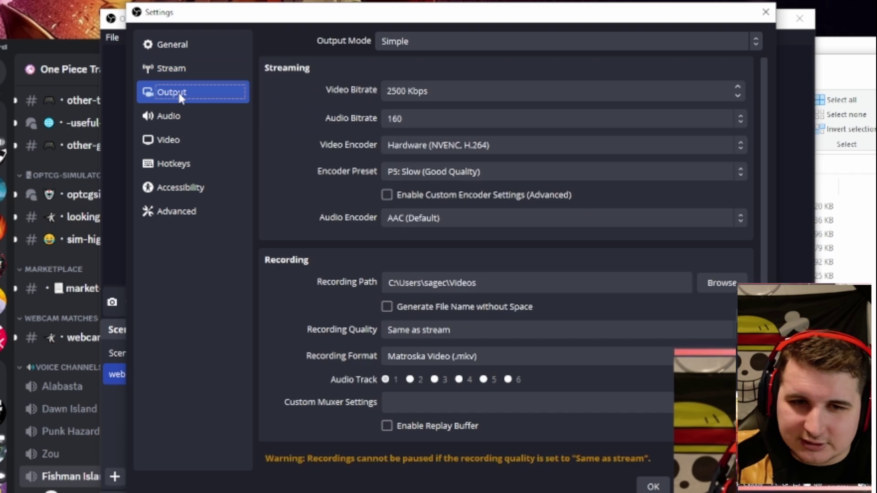
click(203, 136)
click(178, 74)
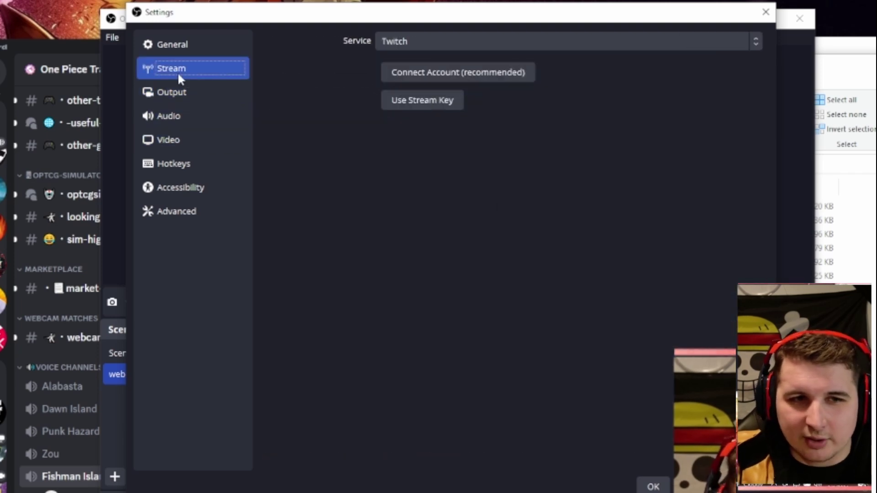
click(191, 88)
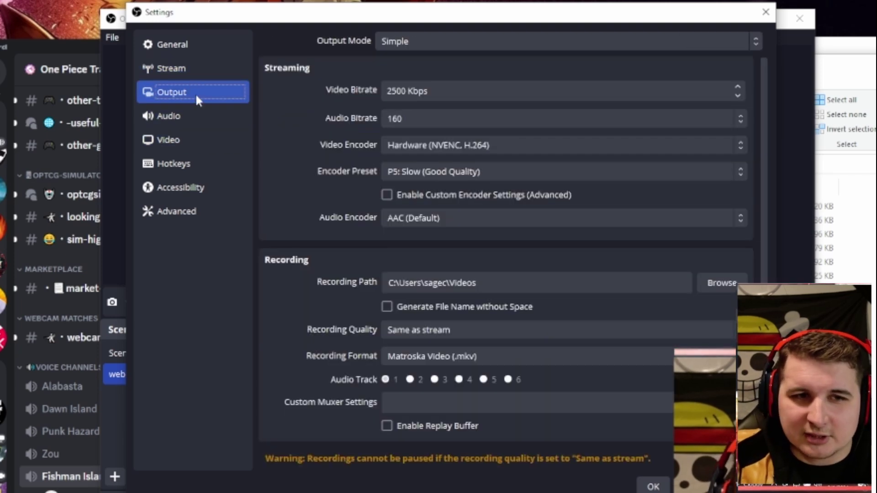
click(768, 11)
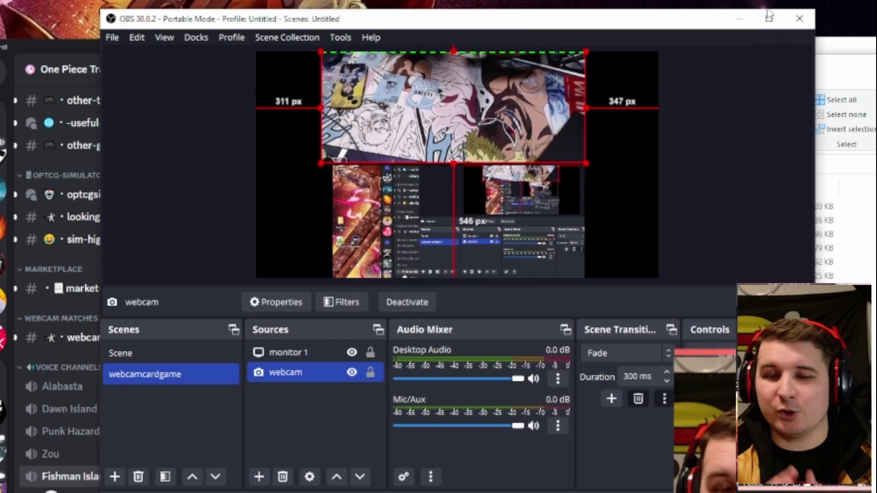